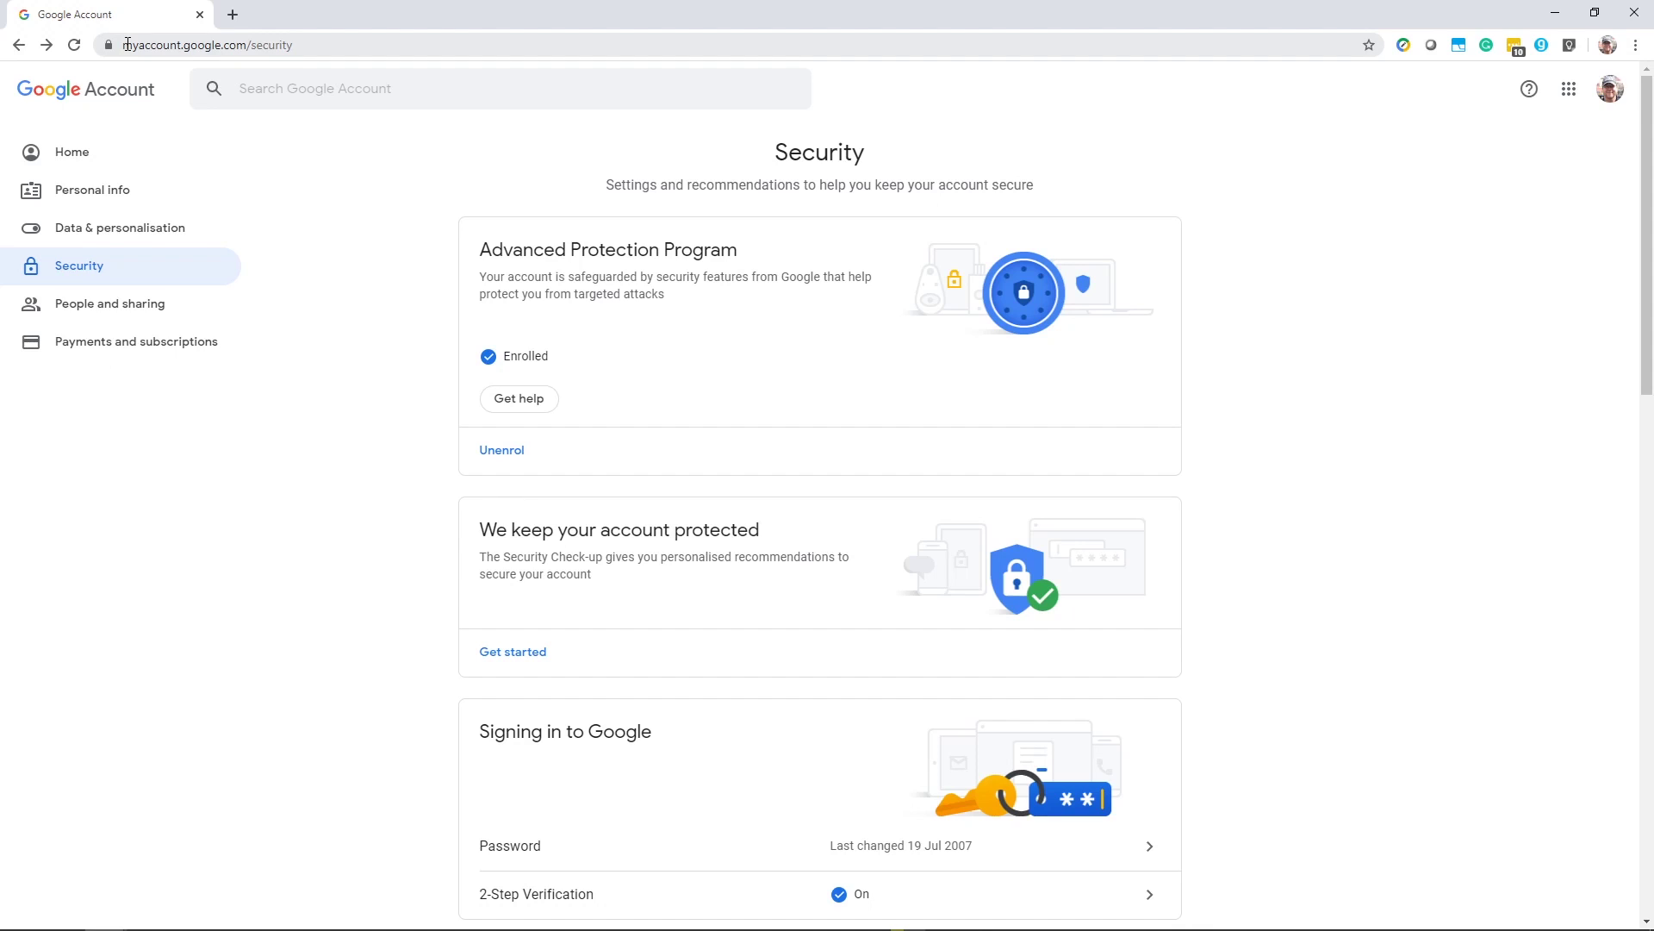
- Select the Security page's web address, then open 2-Step Verification to list the four registered security keys
drag(127, 44, 327, 48)
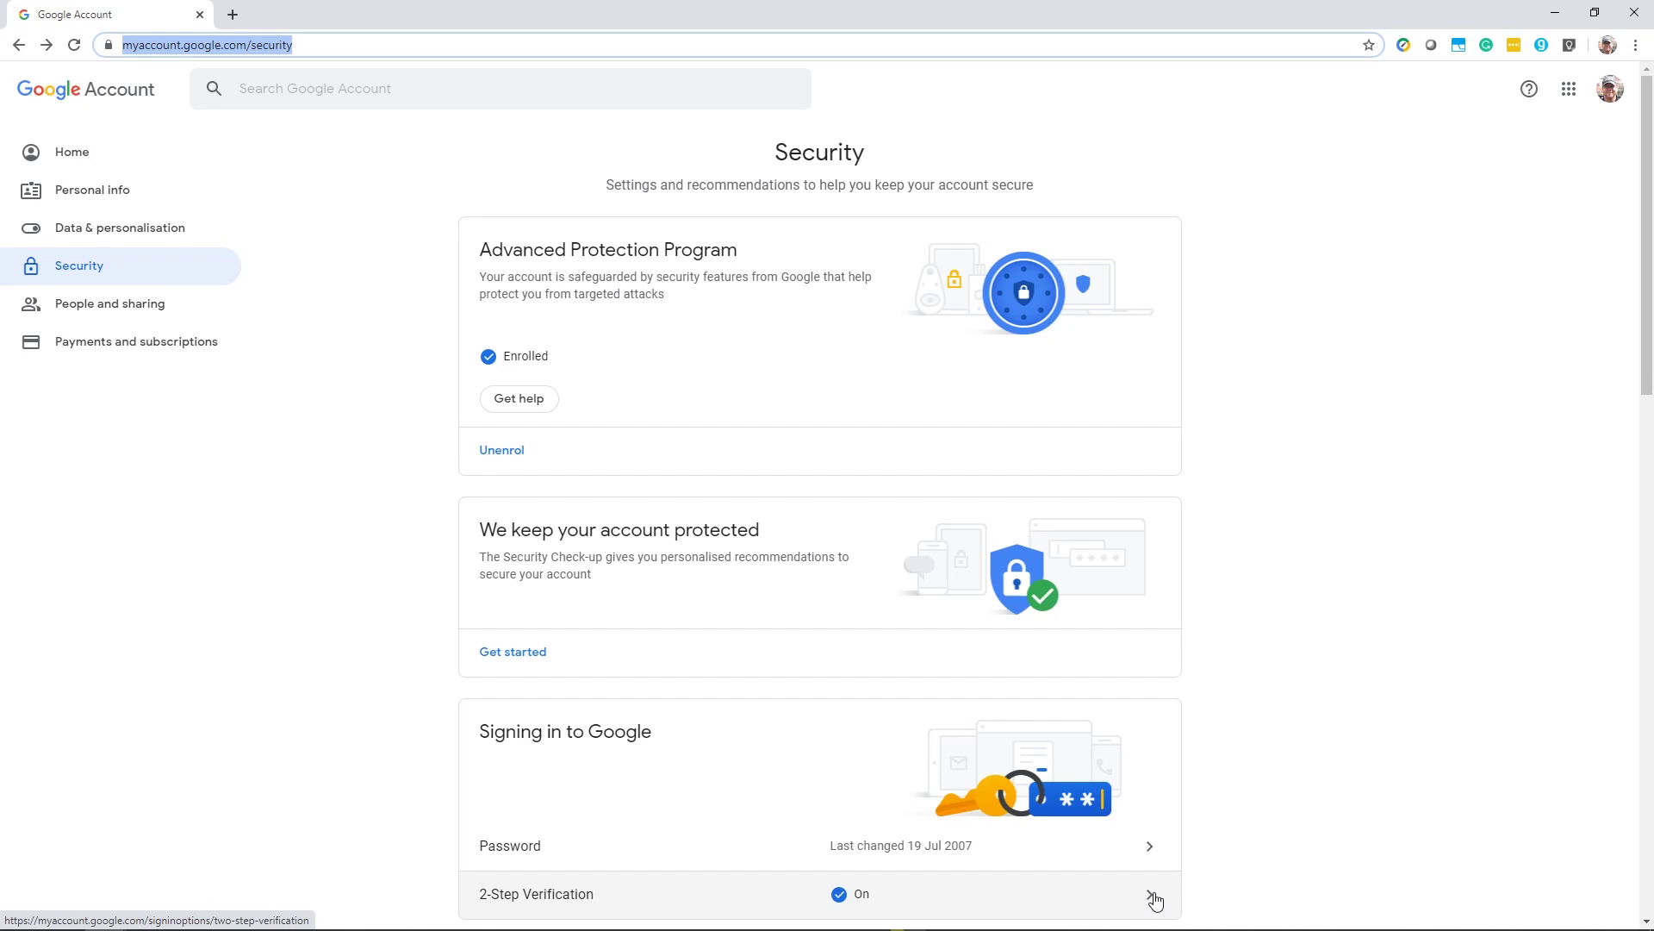
click(1153, 896)
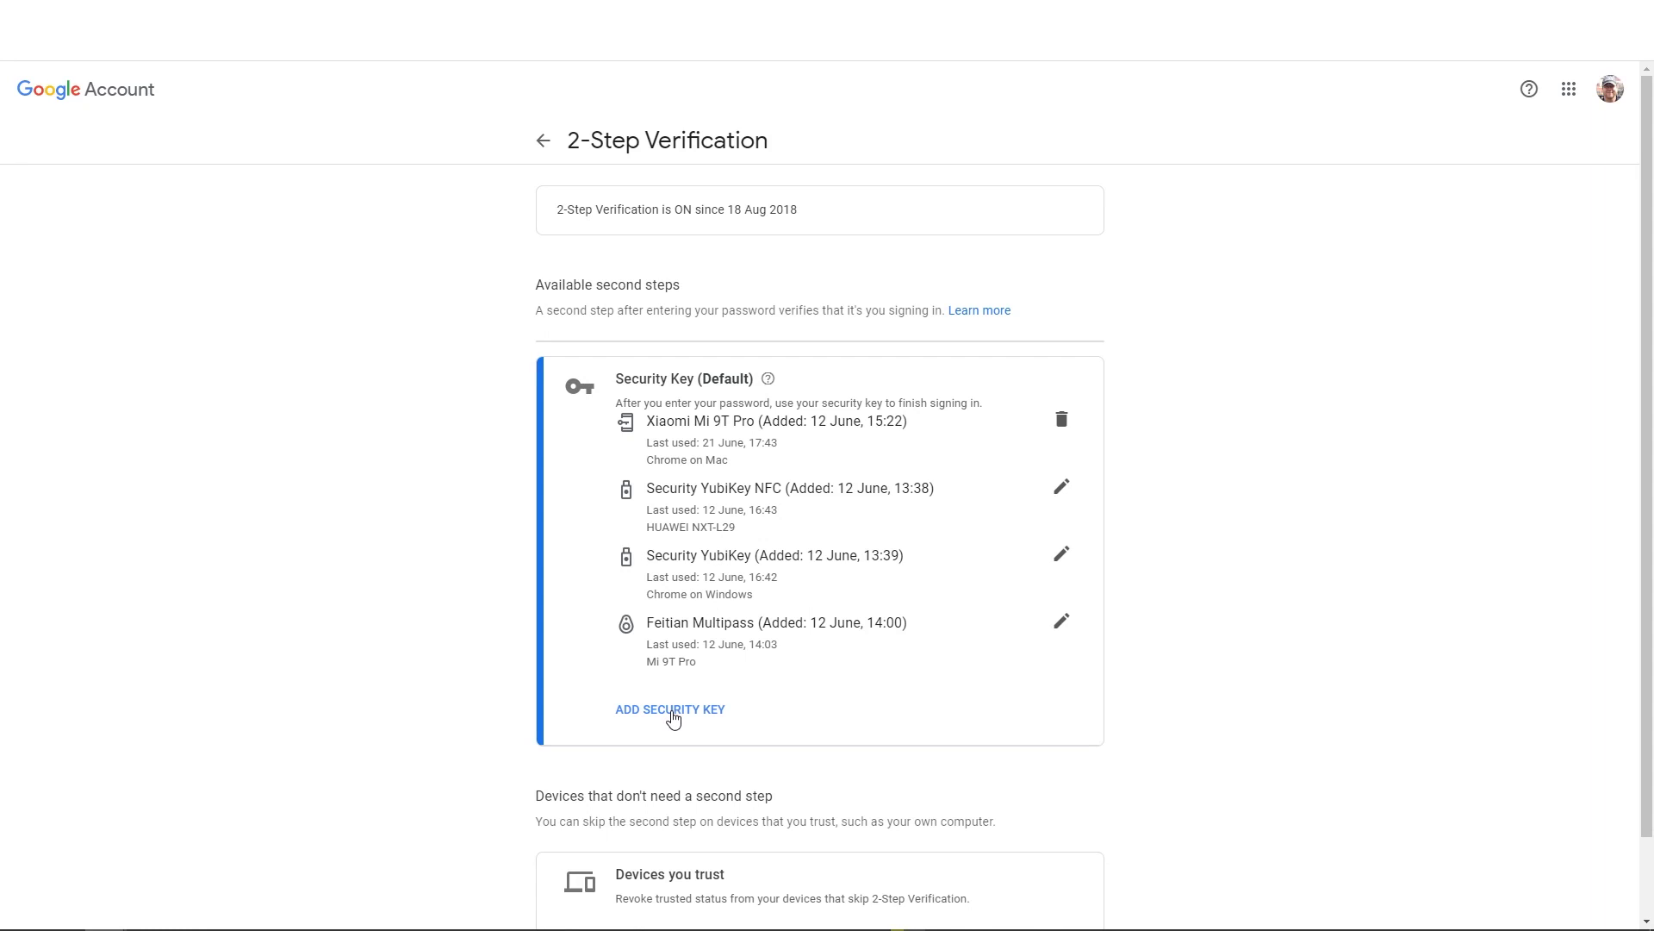
- Add an external USB/Bluetooth security key, allowing make and model access, and name it YubiKey 5 NFC
click(673, 715)
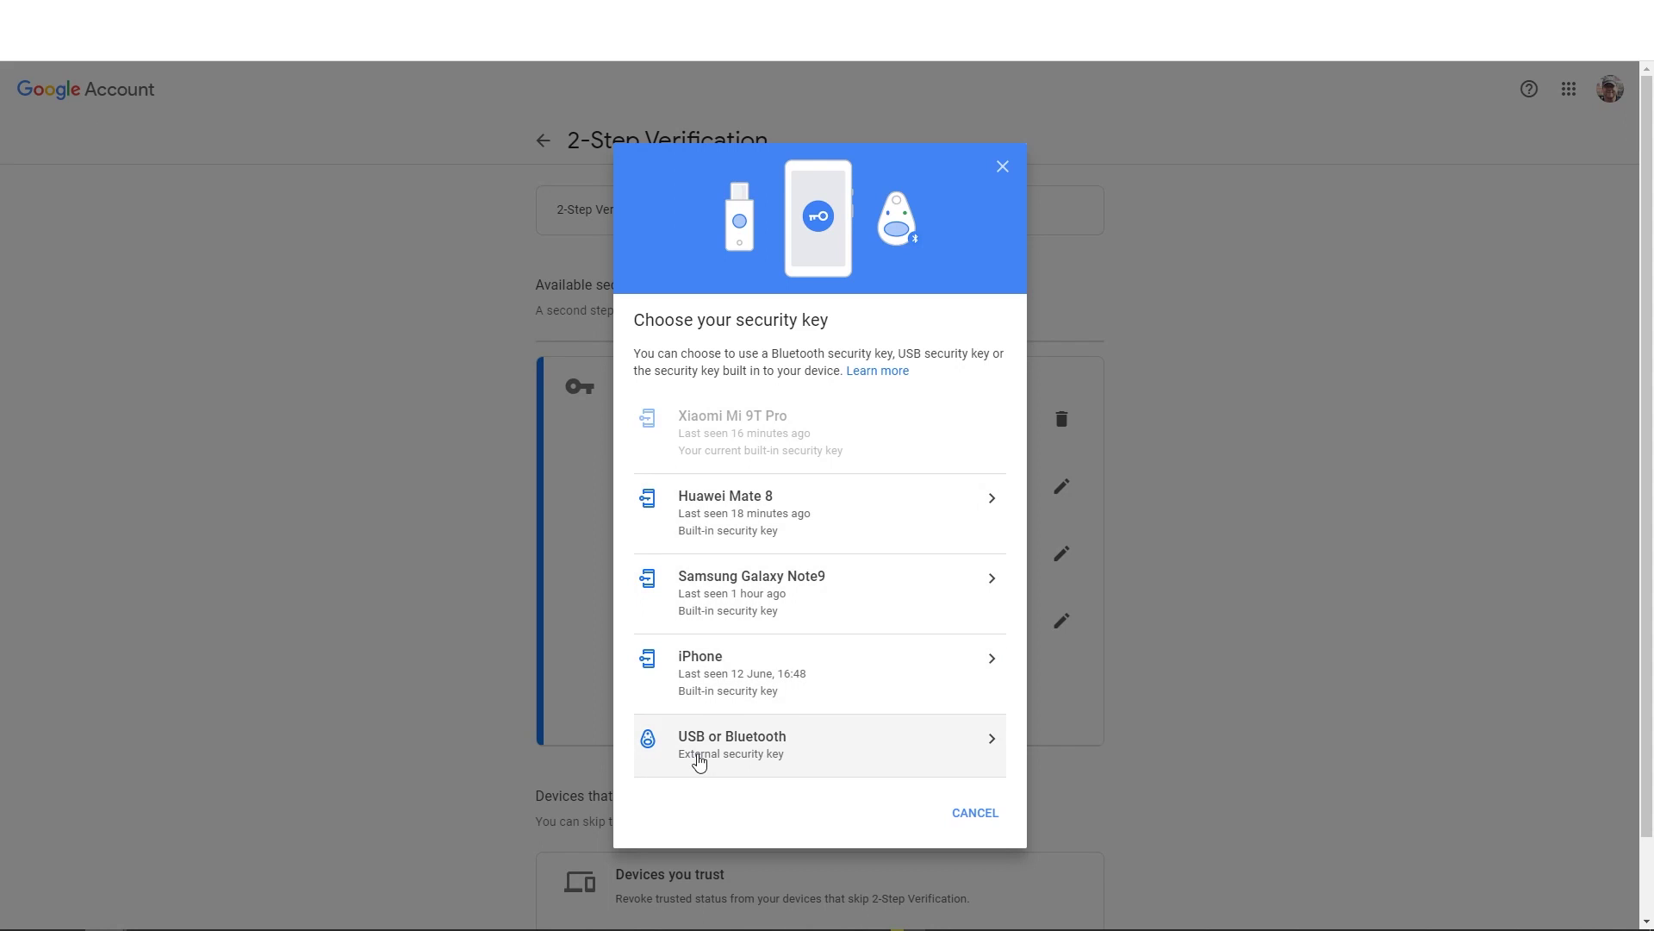
click(698, 758)
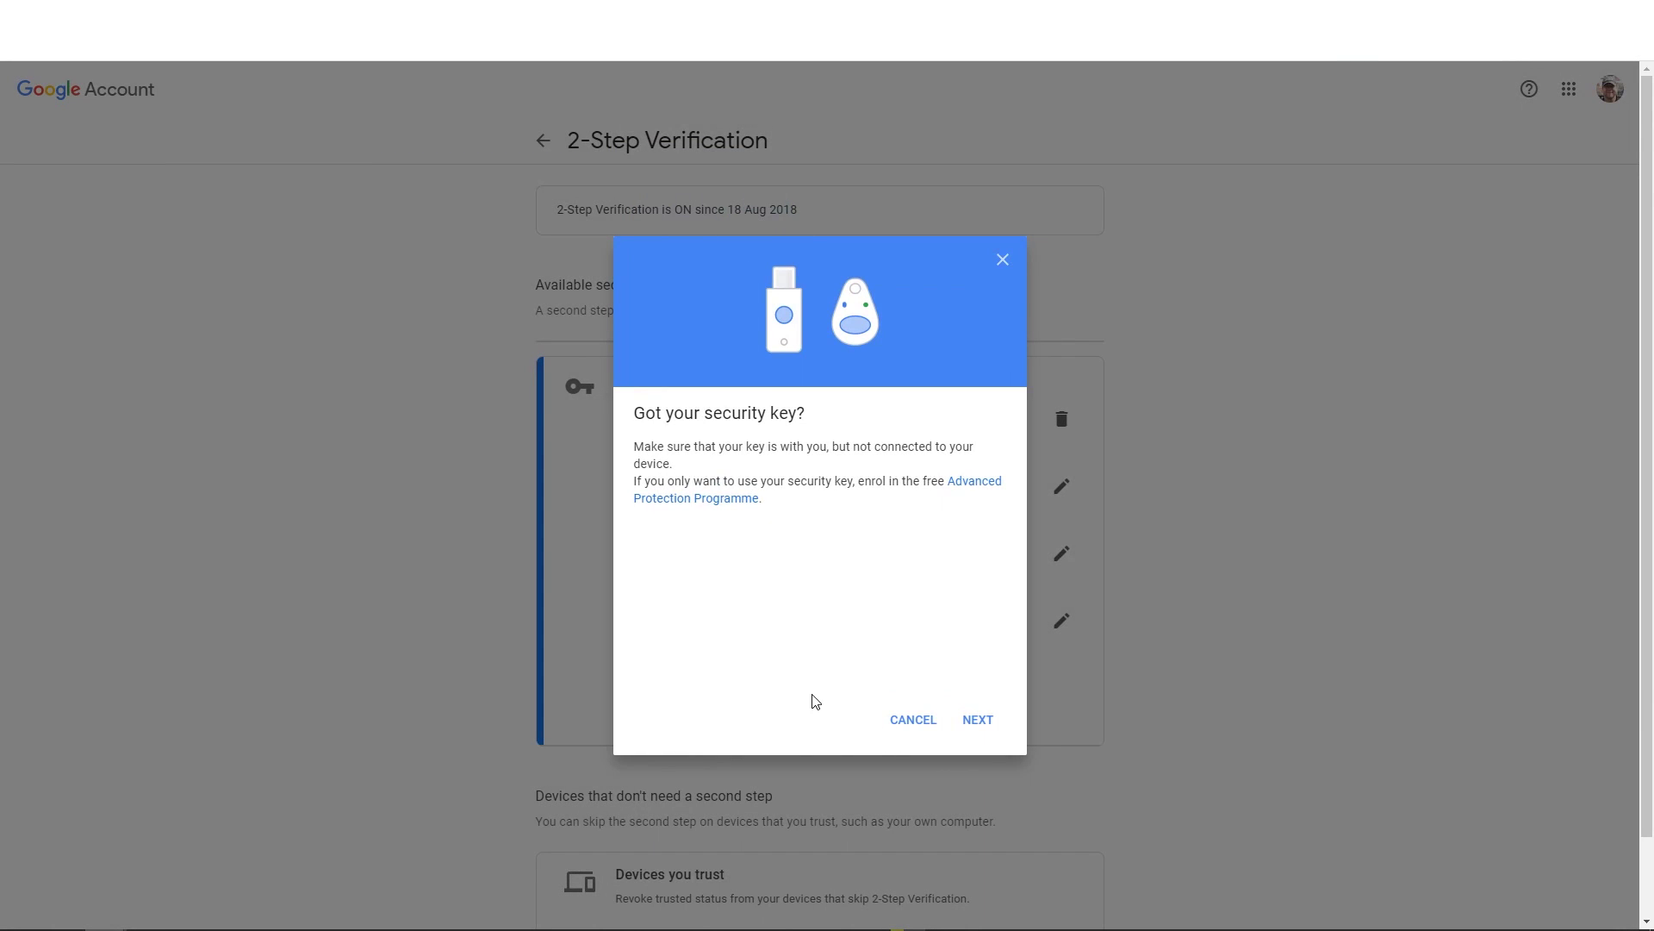
click(978, 724)
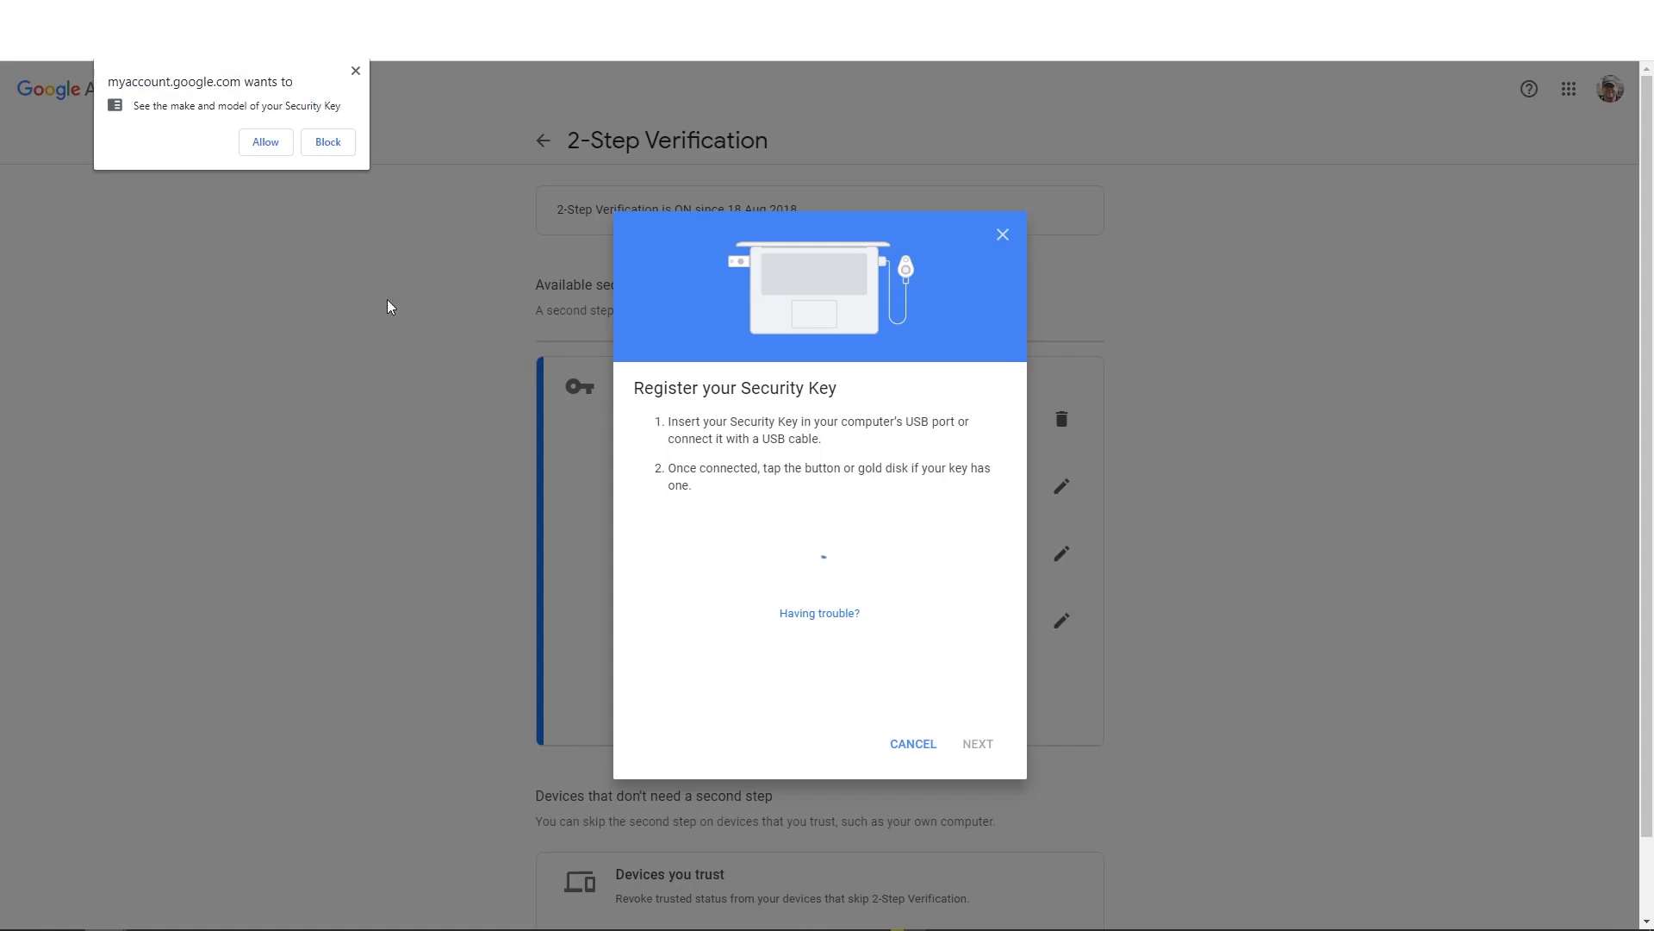
click(265, 143)
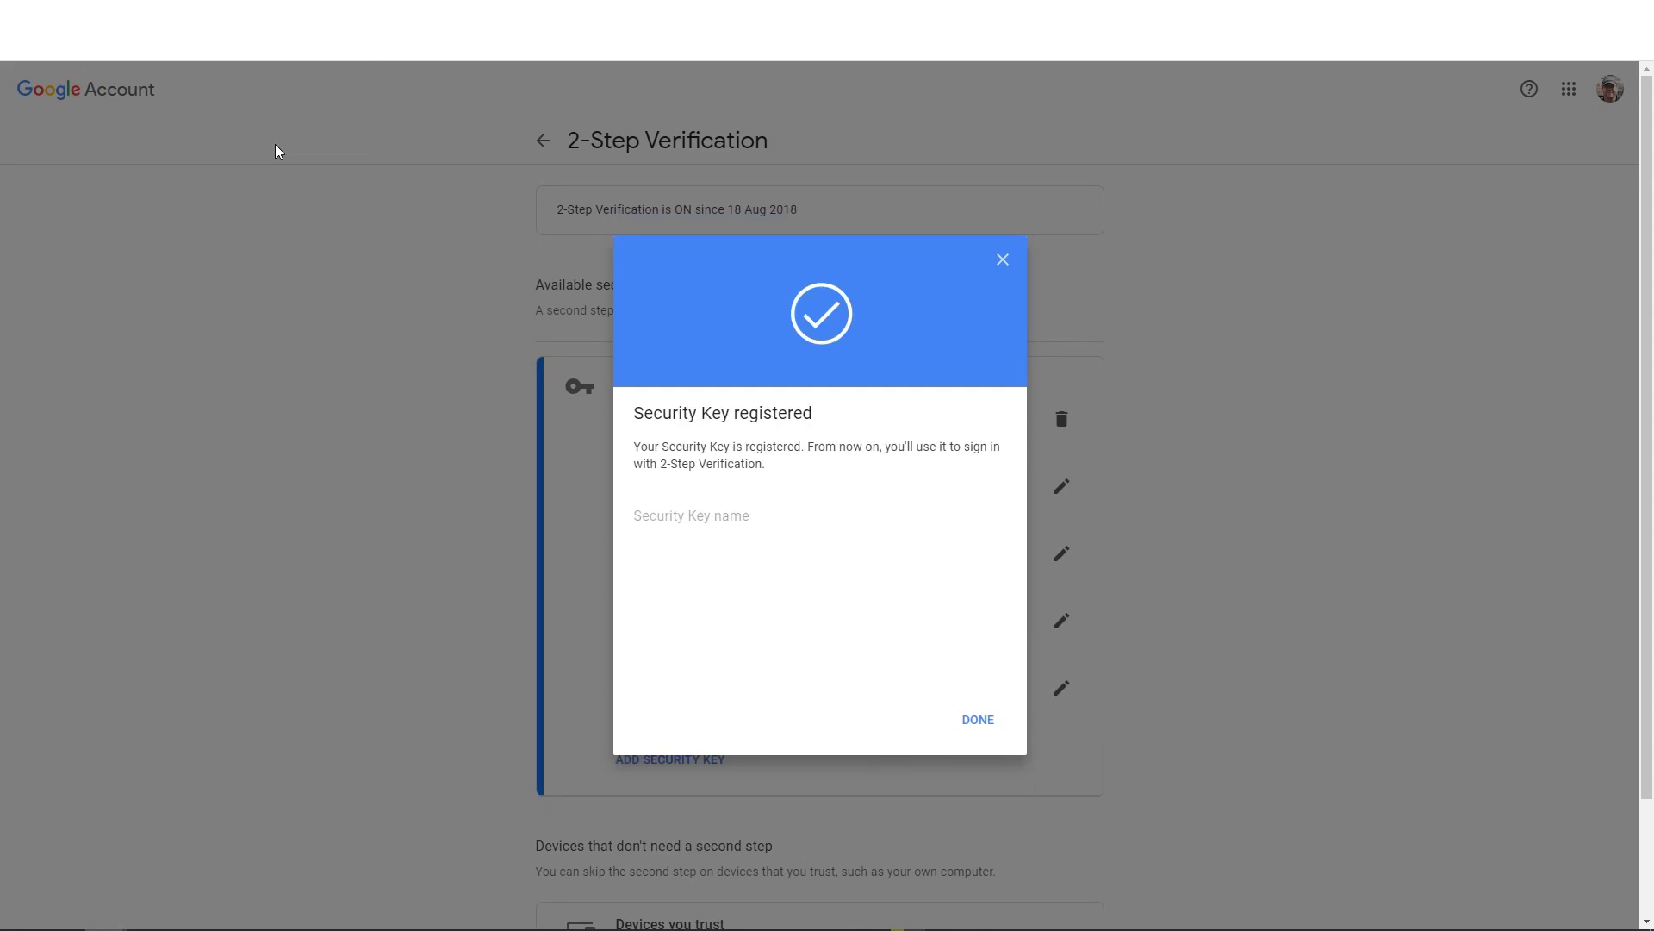
click(688, 515)
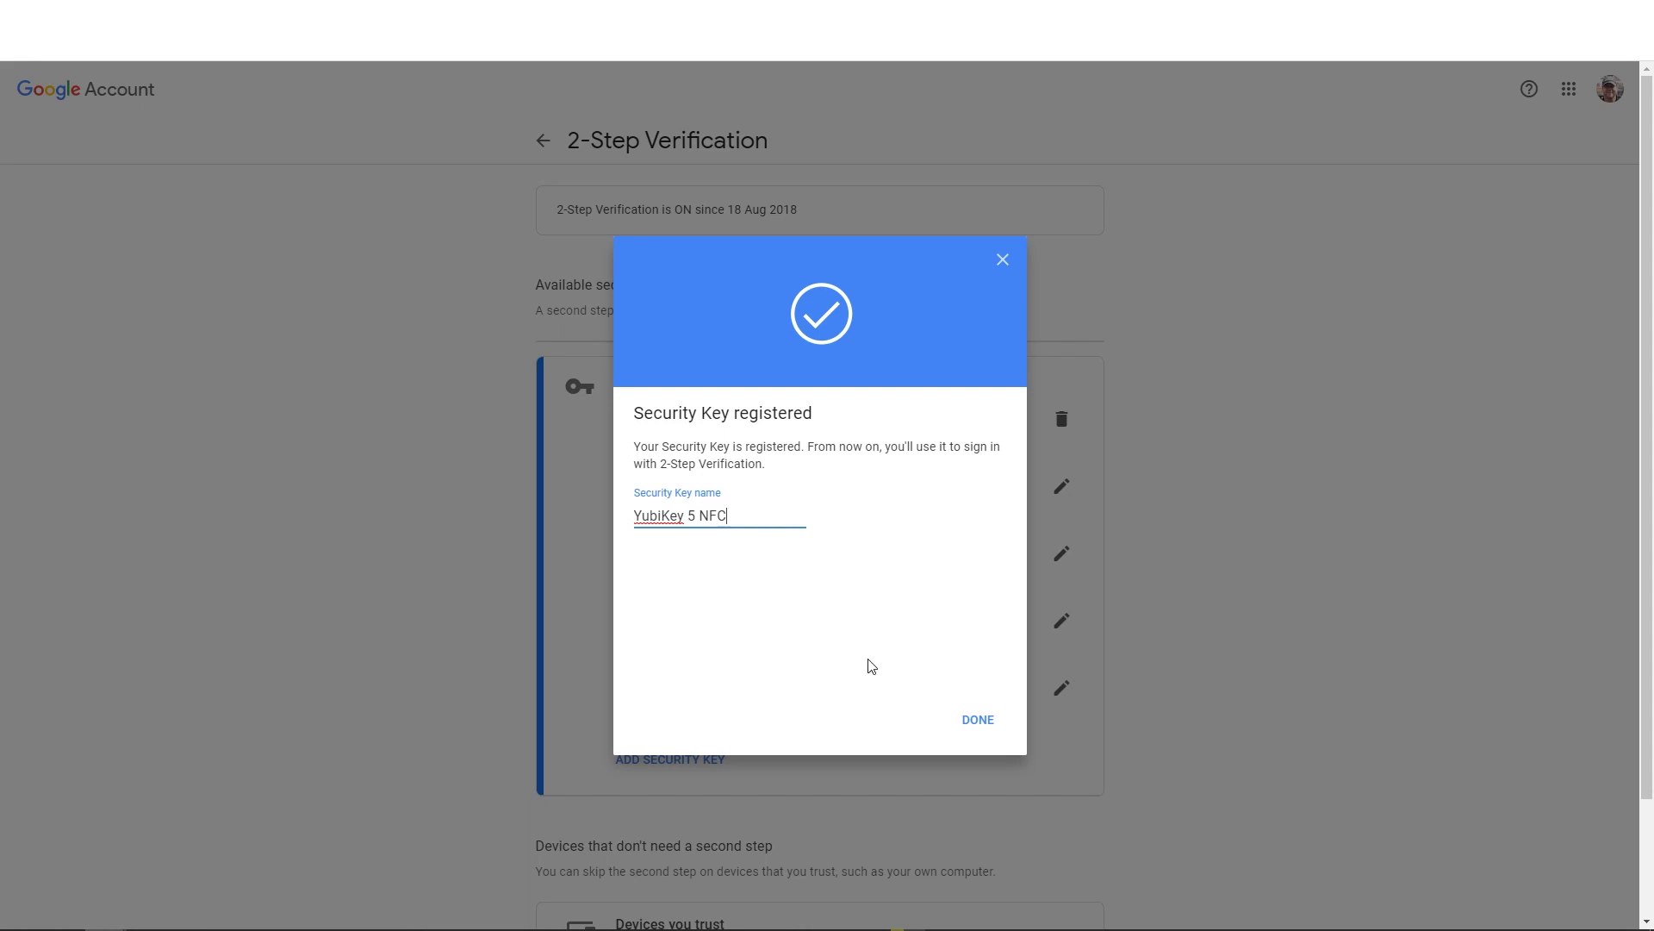
click(967, 731)
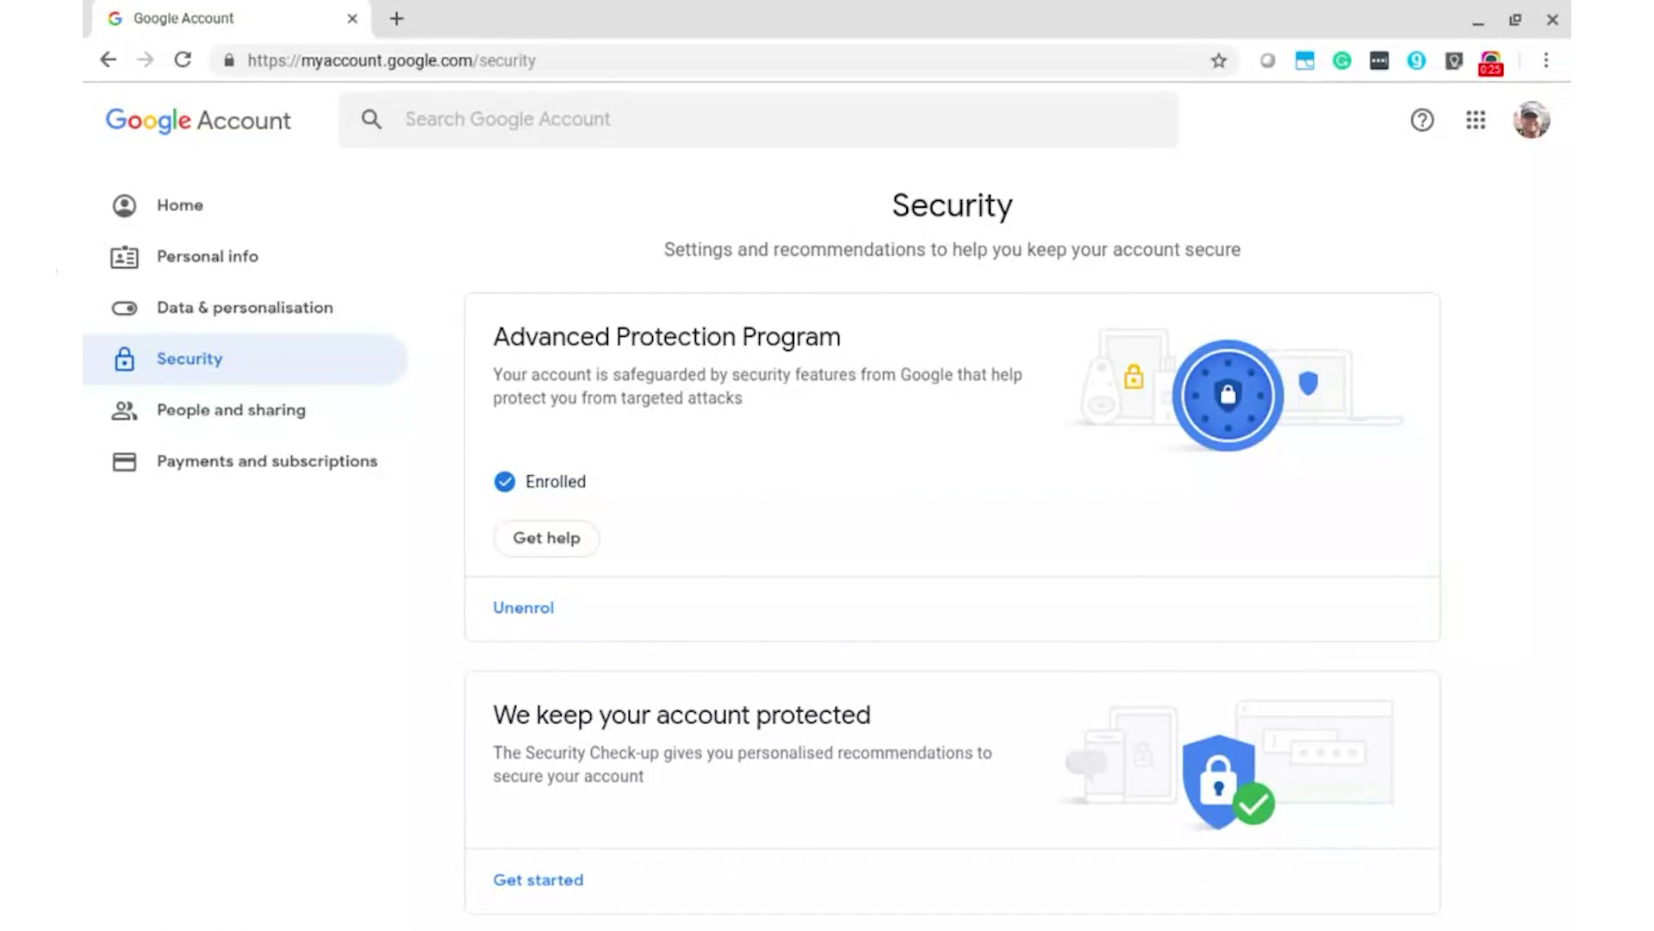
- Reopen 2-Step Verification and check YubiKey 5 NFC is among the five listed security keys
scroll(827, 534, down, 7)
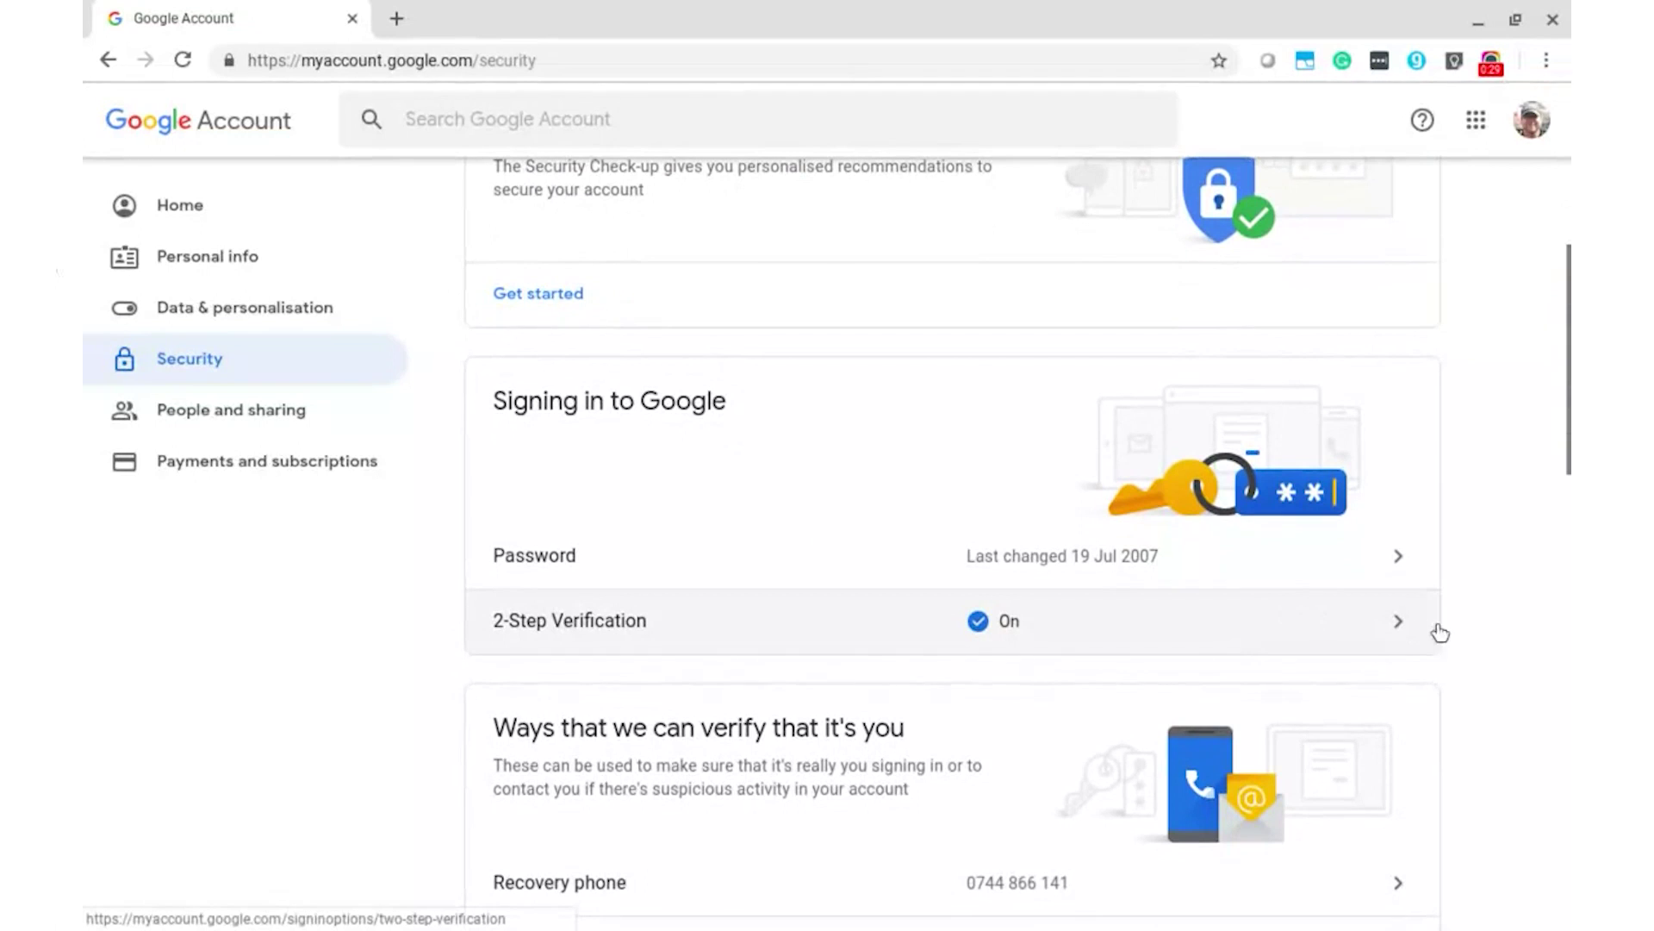
click(1411, 632)
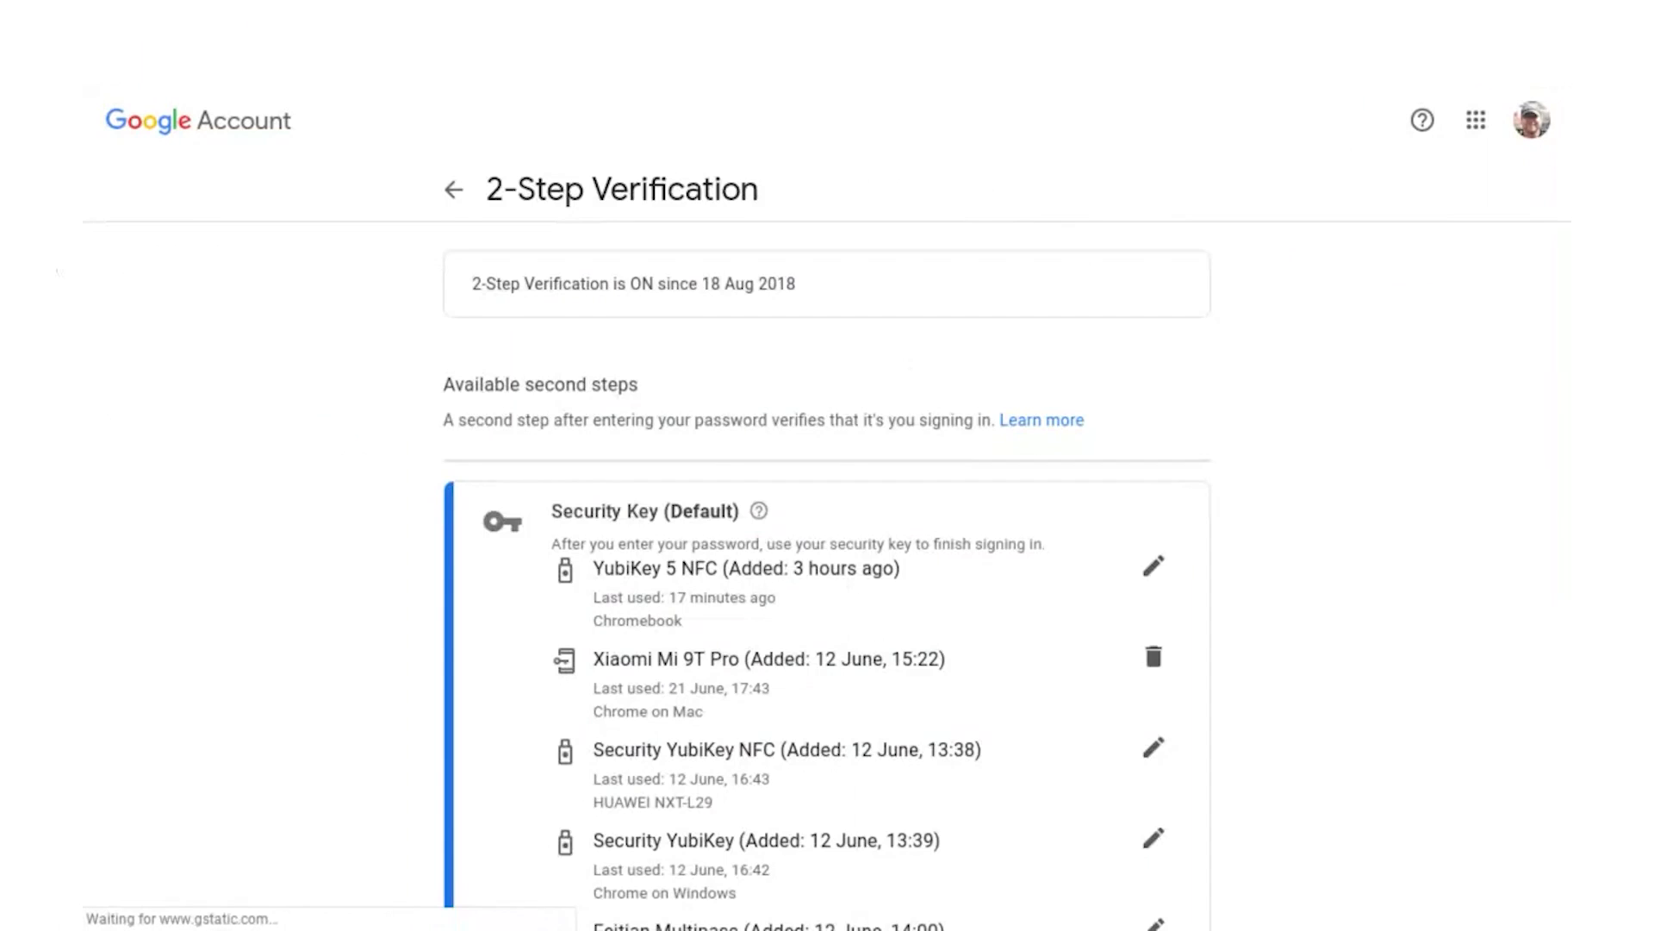
scroll(827, 517, down, 4)
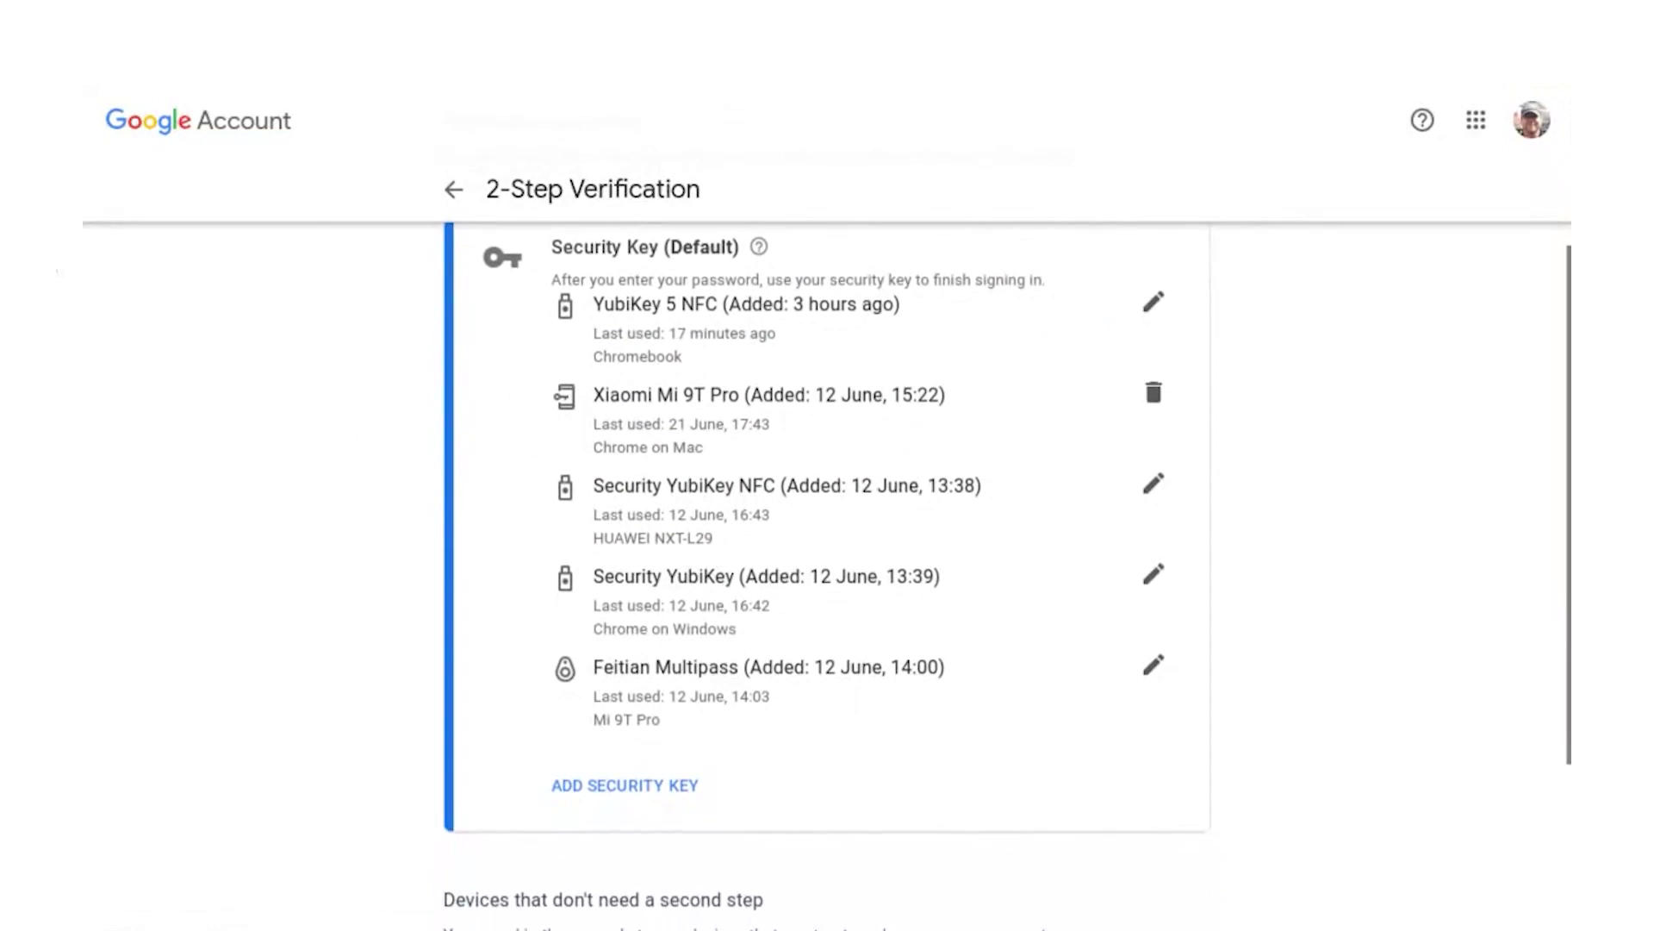
scroll(827, 517, up, 1)
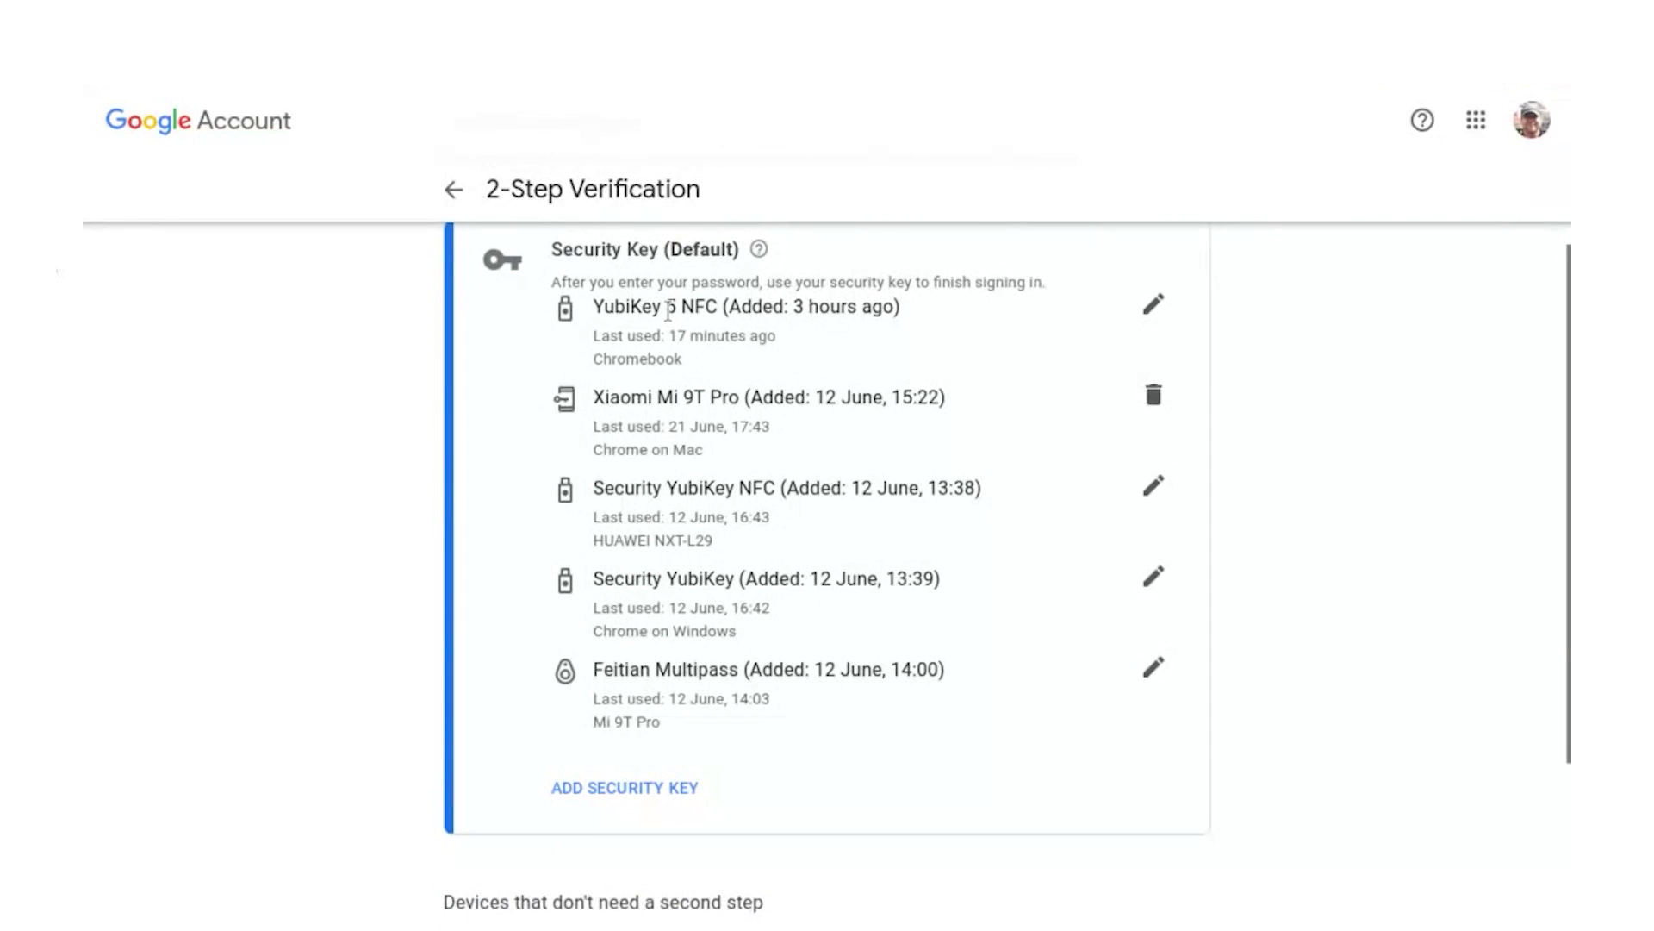
scroll(729, 332, down, 2)
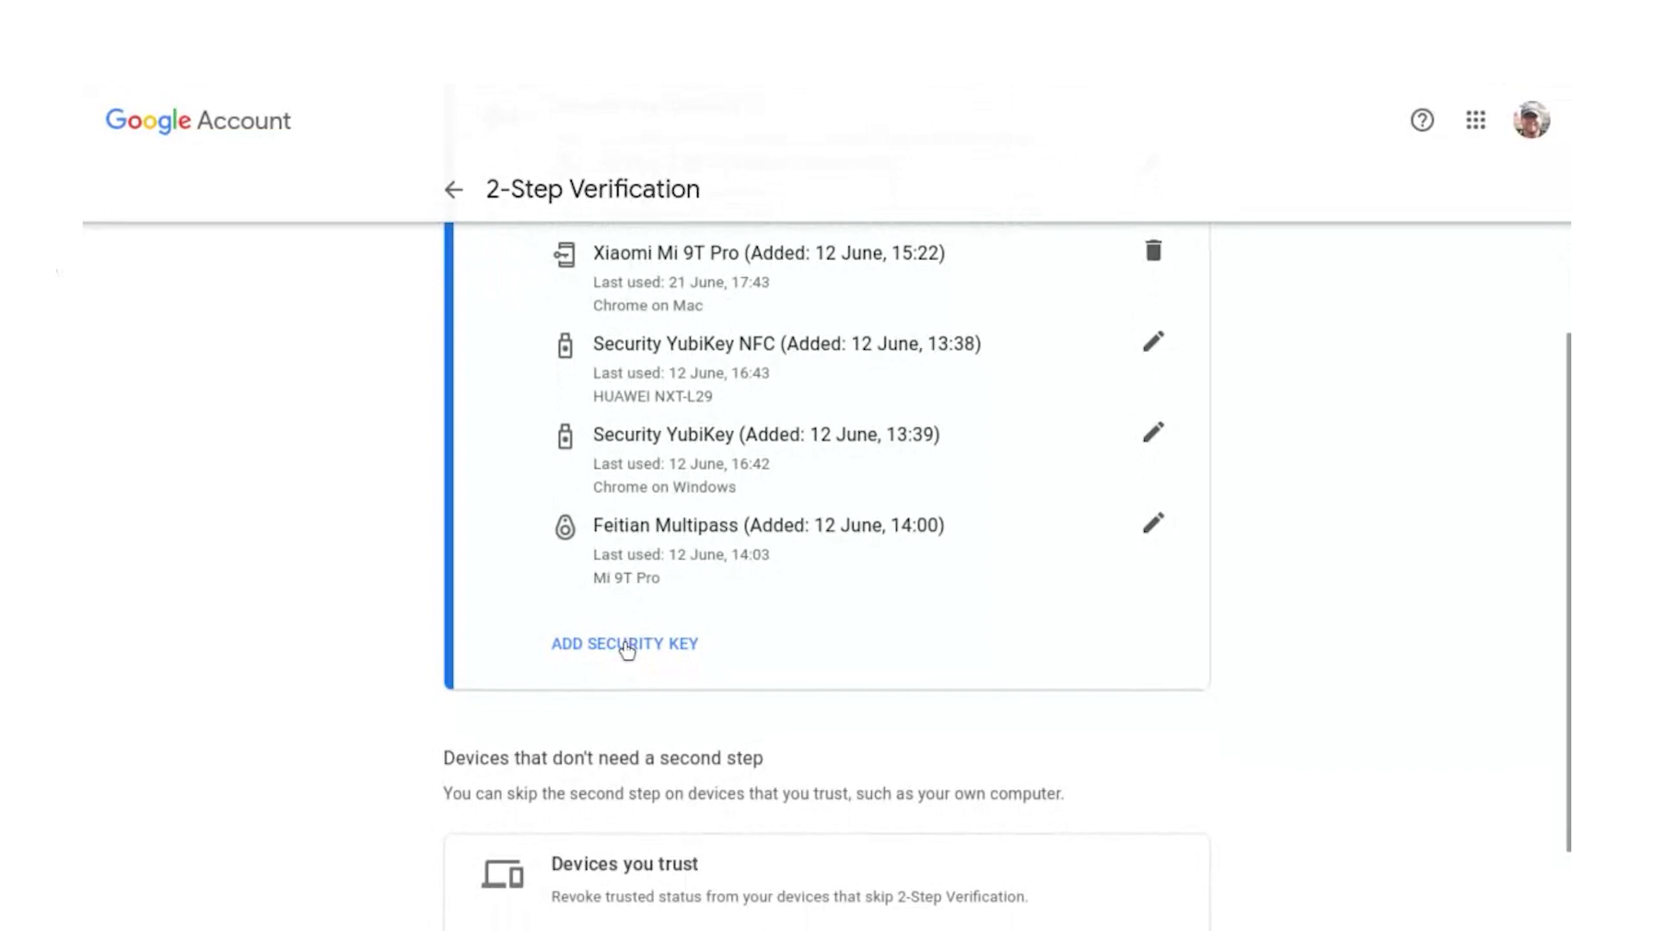
- Register a second external USB/Bluetooth security key named YubiKey 5Ci
click(628, 640)
scroll(806, 414, down, 3)
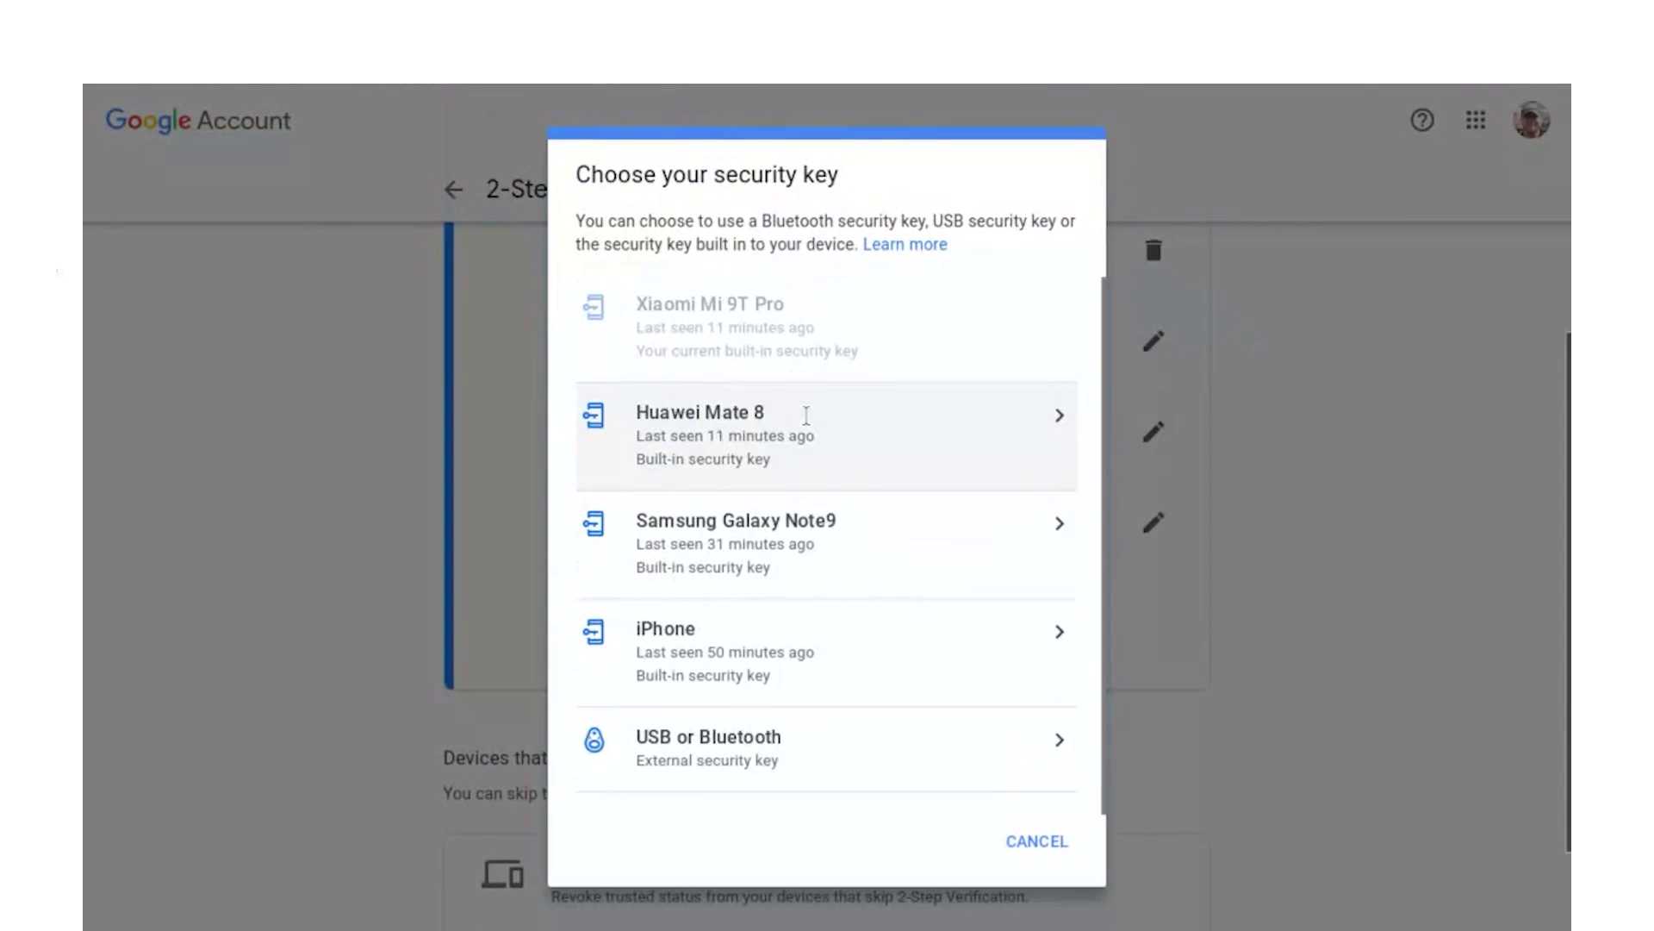
click(759, 746)
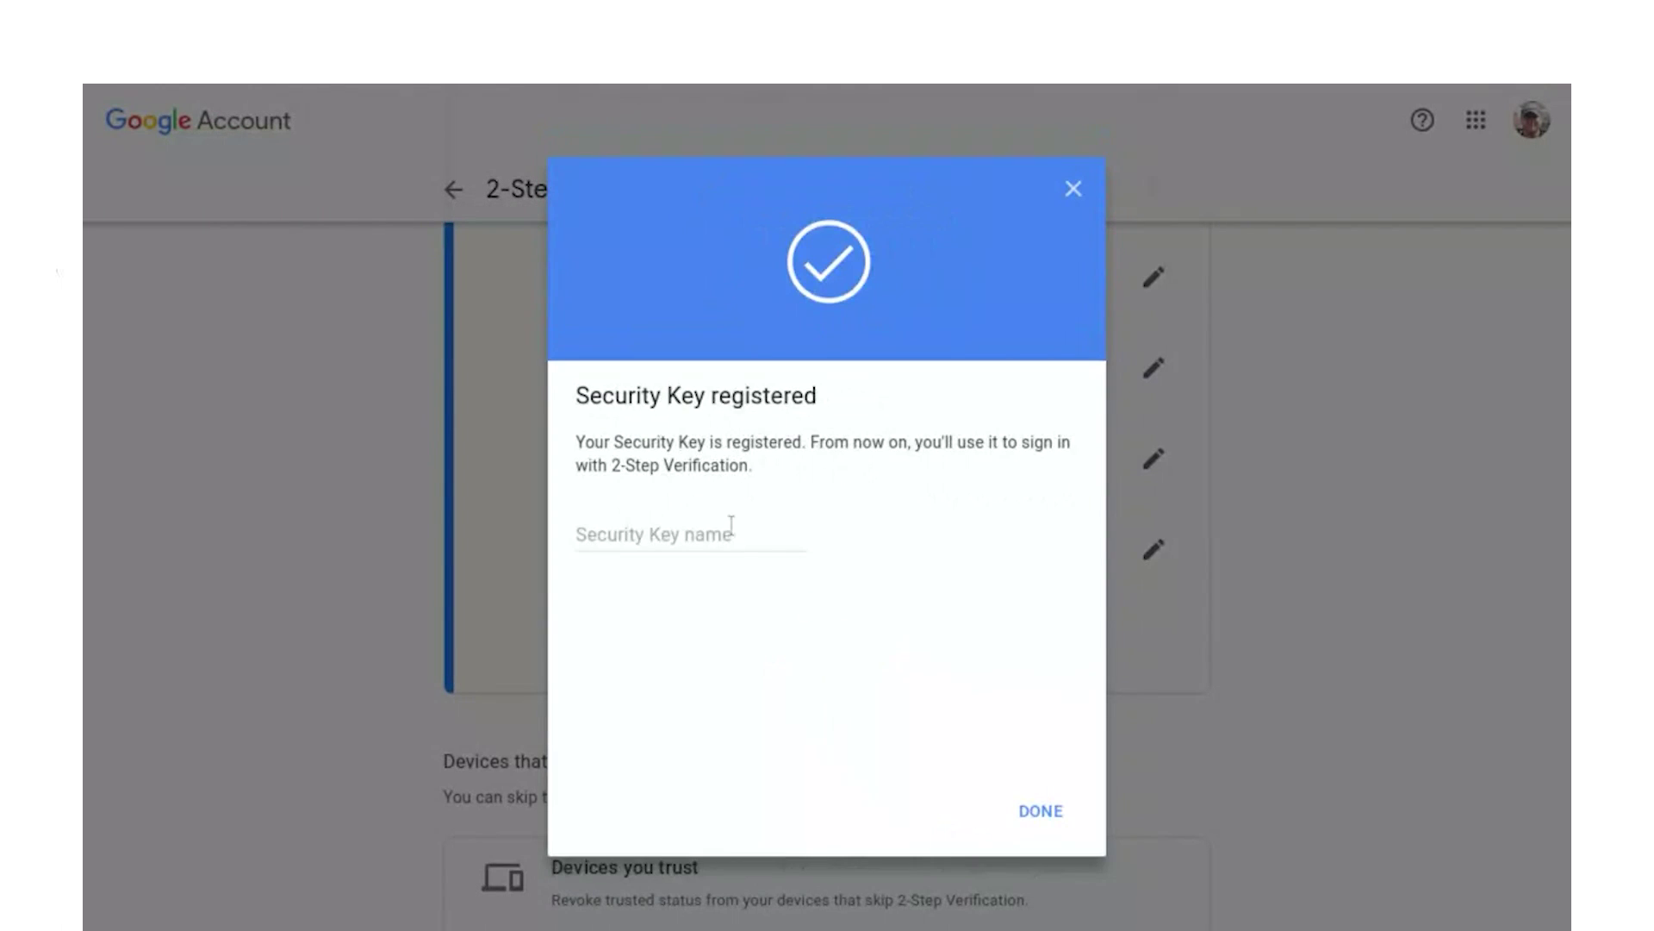
click(698, 529)
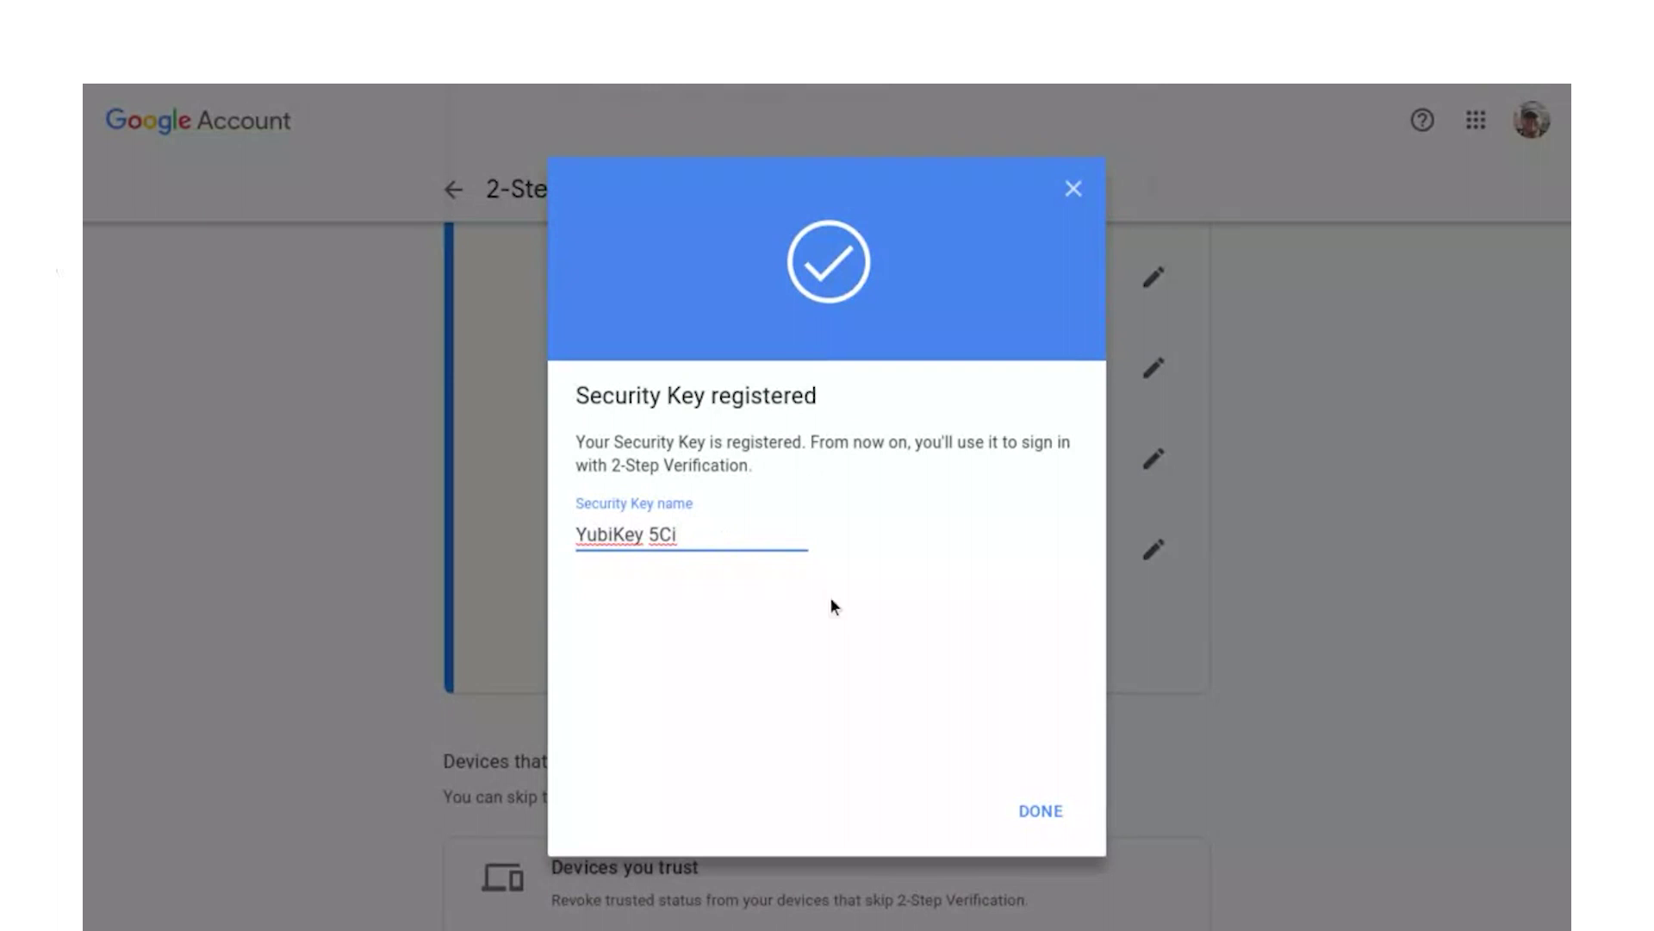
click(1041, 813)
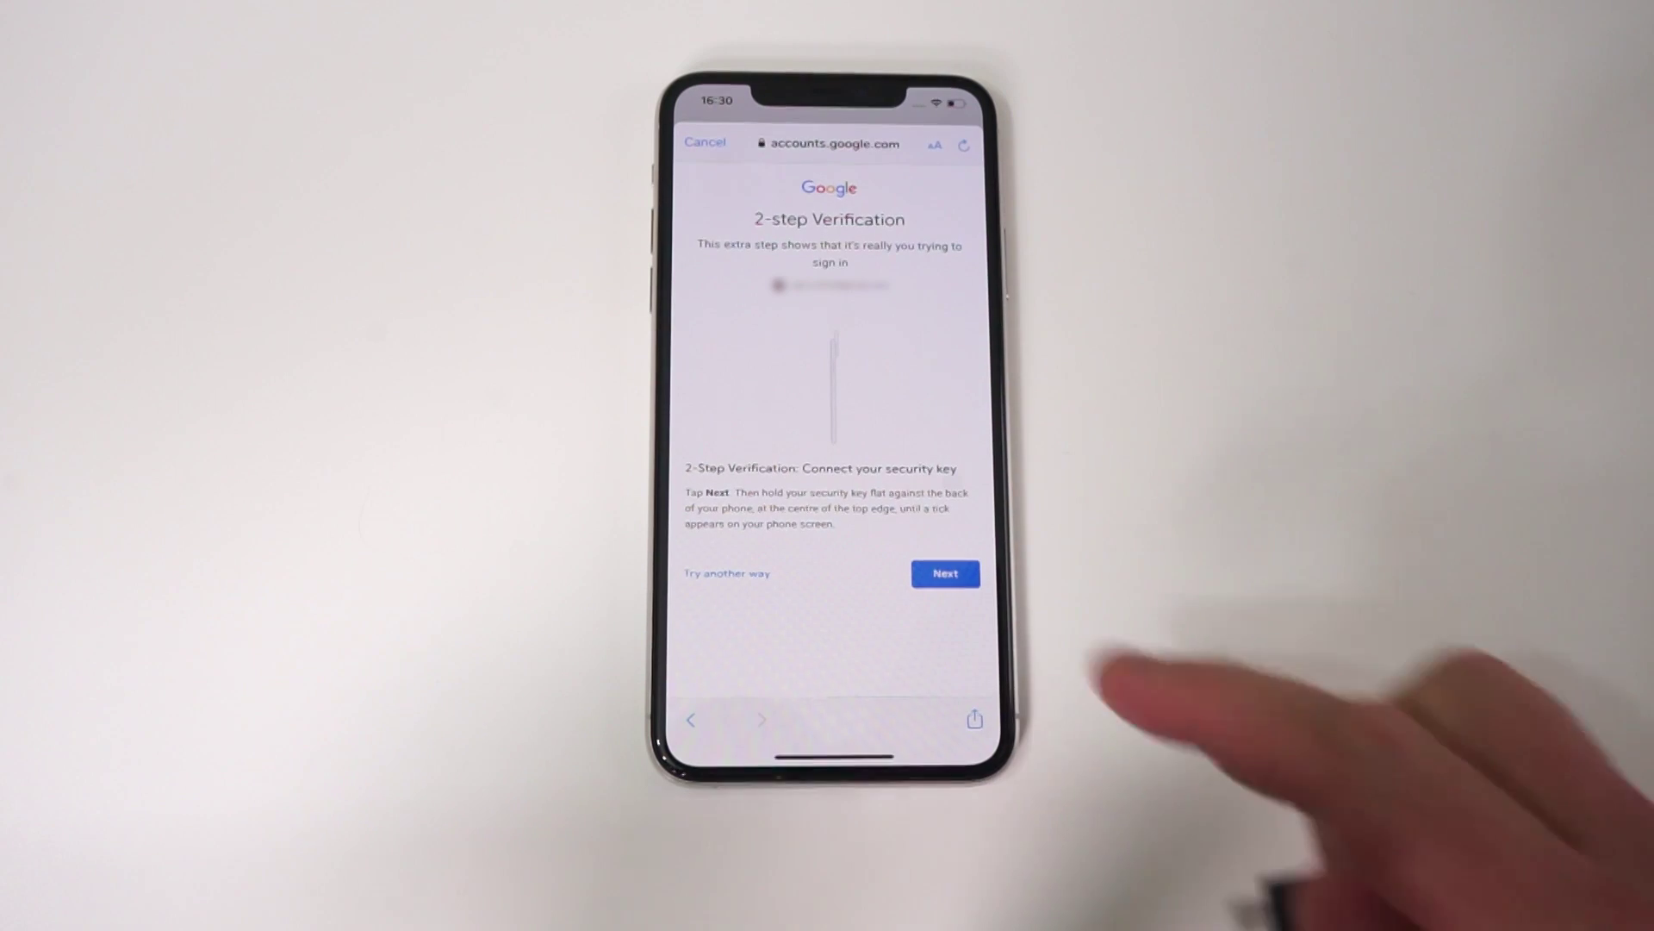
- Finish the phone sign-in with the plugged-in YubiKey, ignoring the App Not Installed alert
click(945, 573)
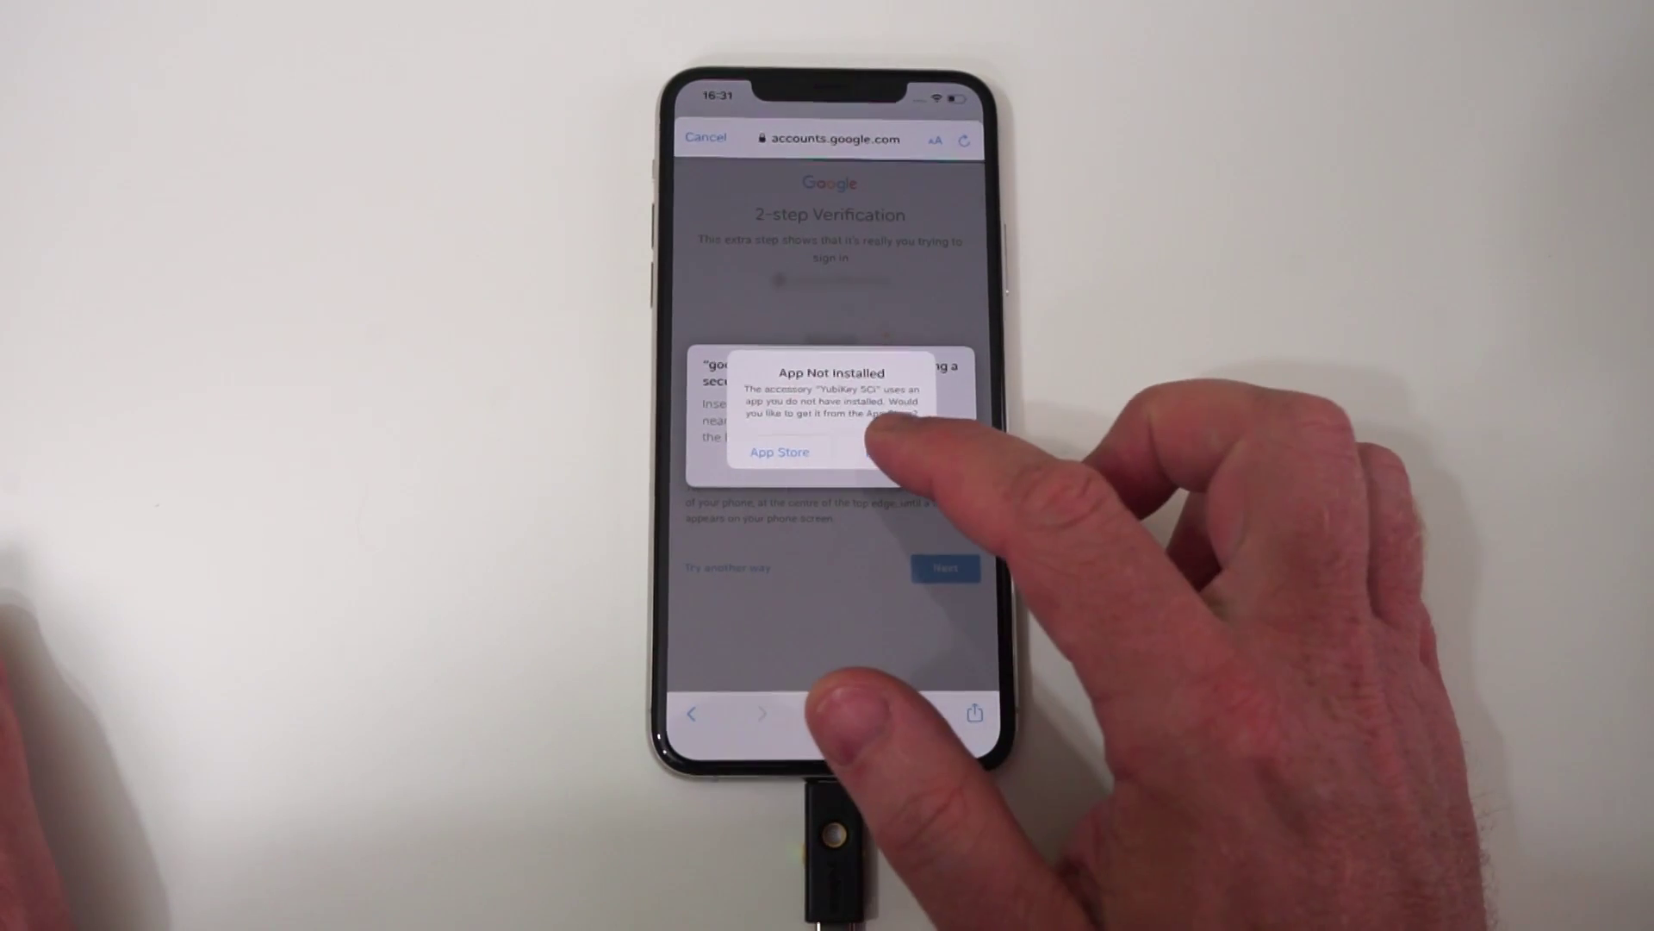
click(883, 451)
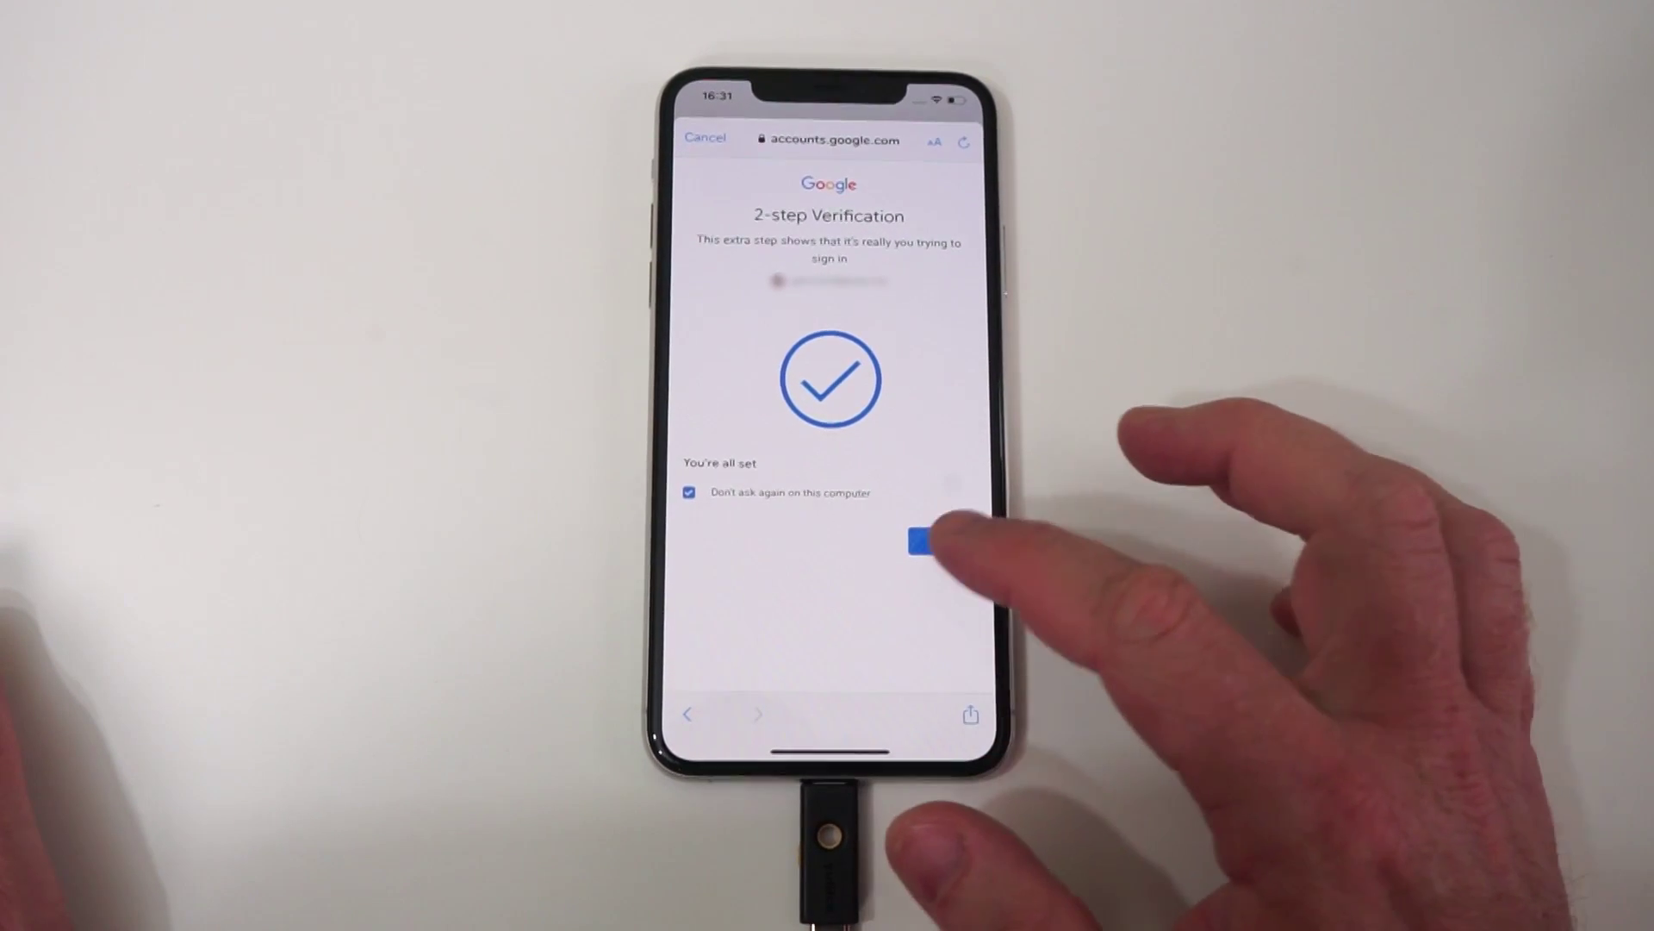
click(942, 540)
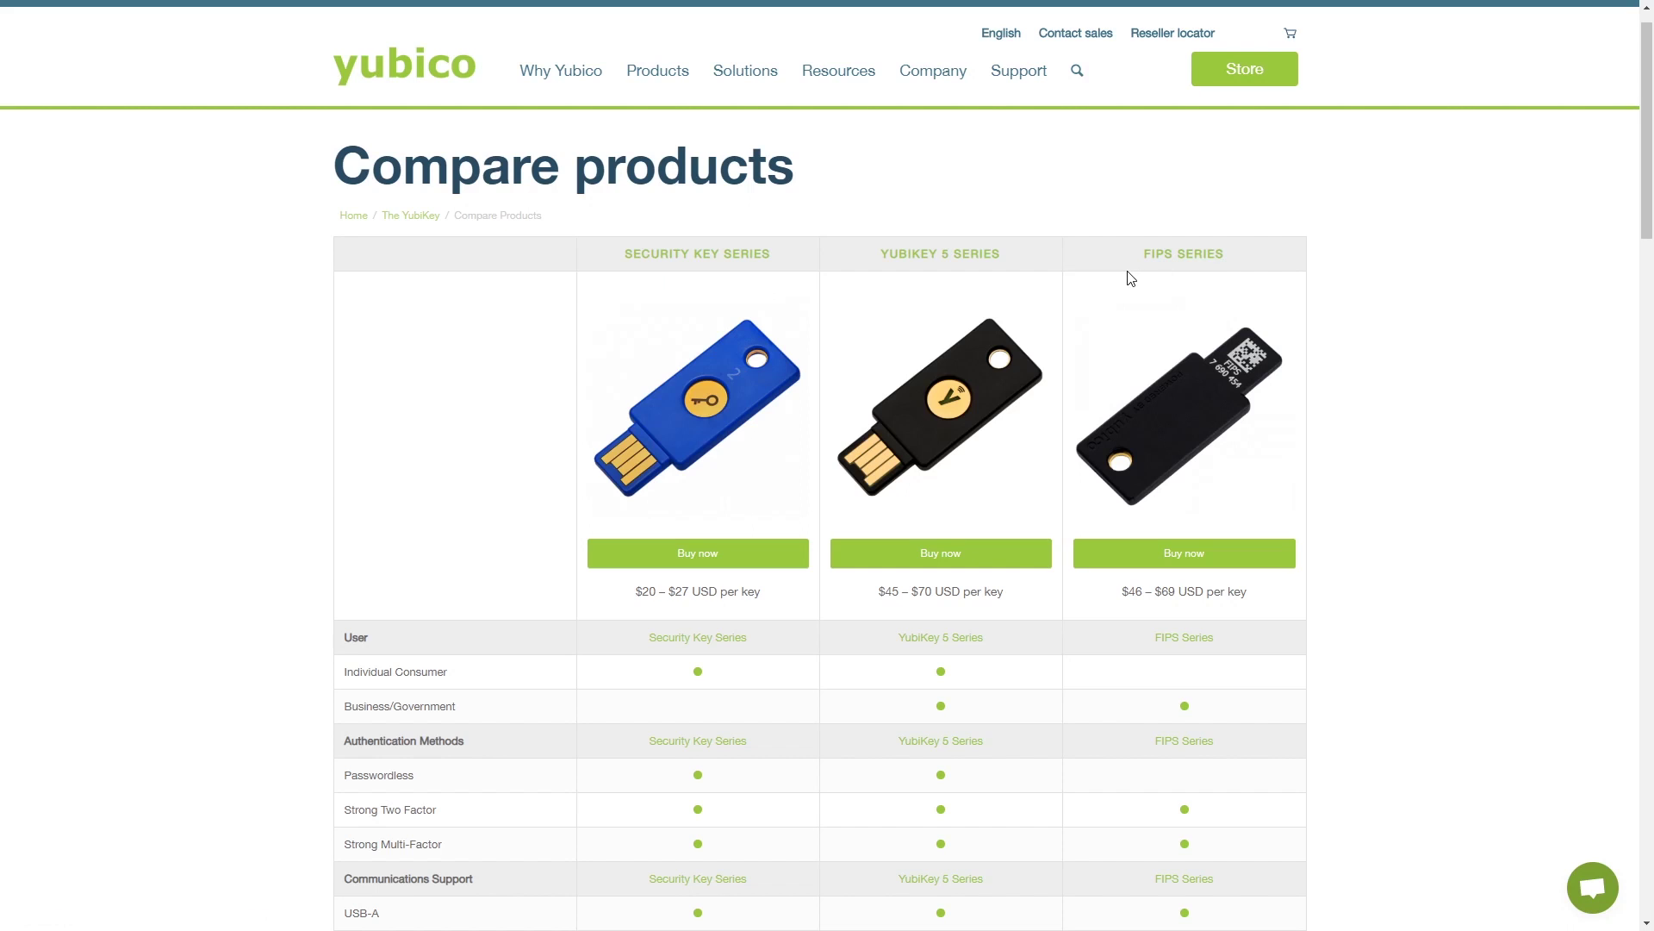
- Review the comparison table's Smart card through Secure Static Password rows
scroll(1062, 344, down, 5)
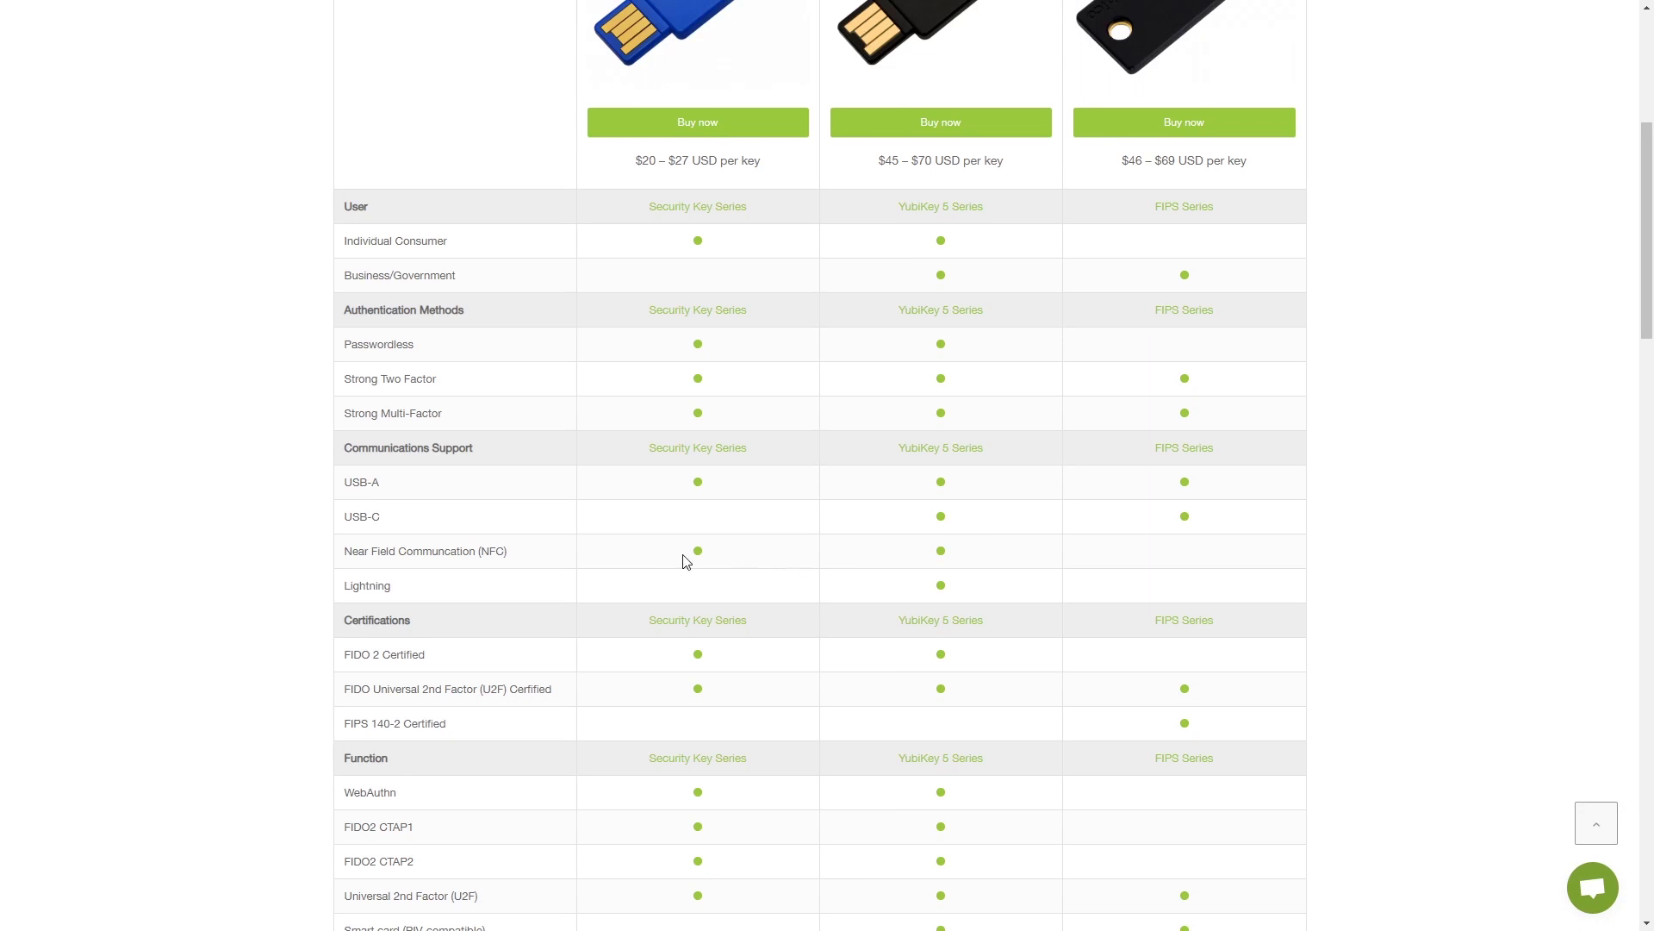
scroll(787, 512, down, 7)
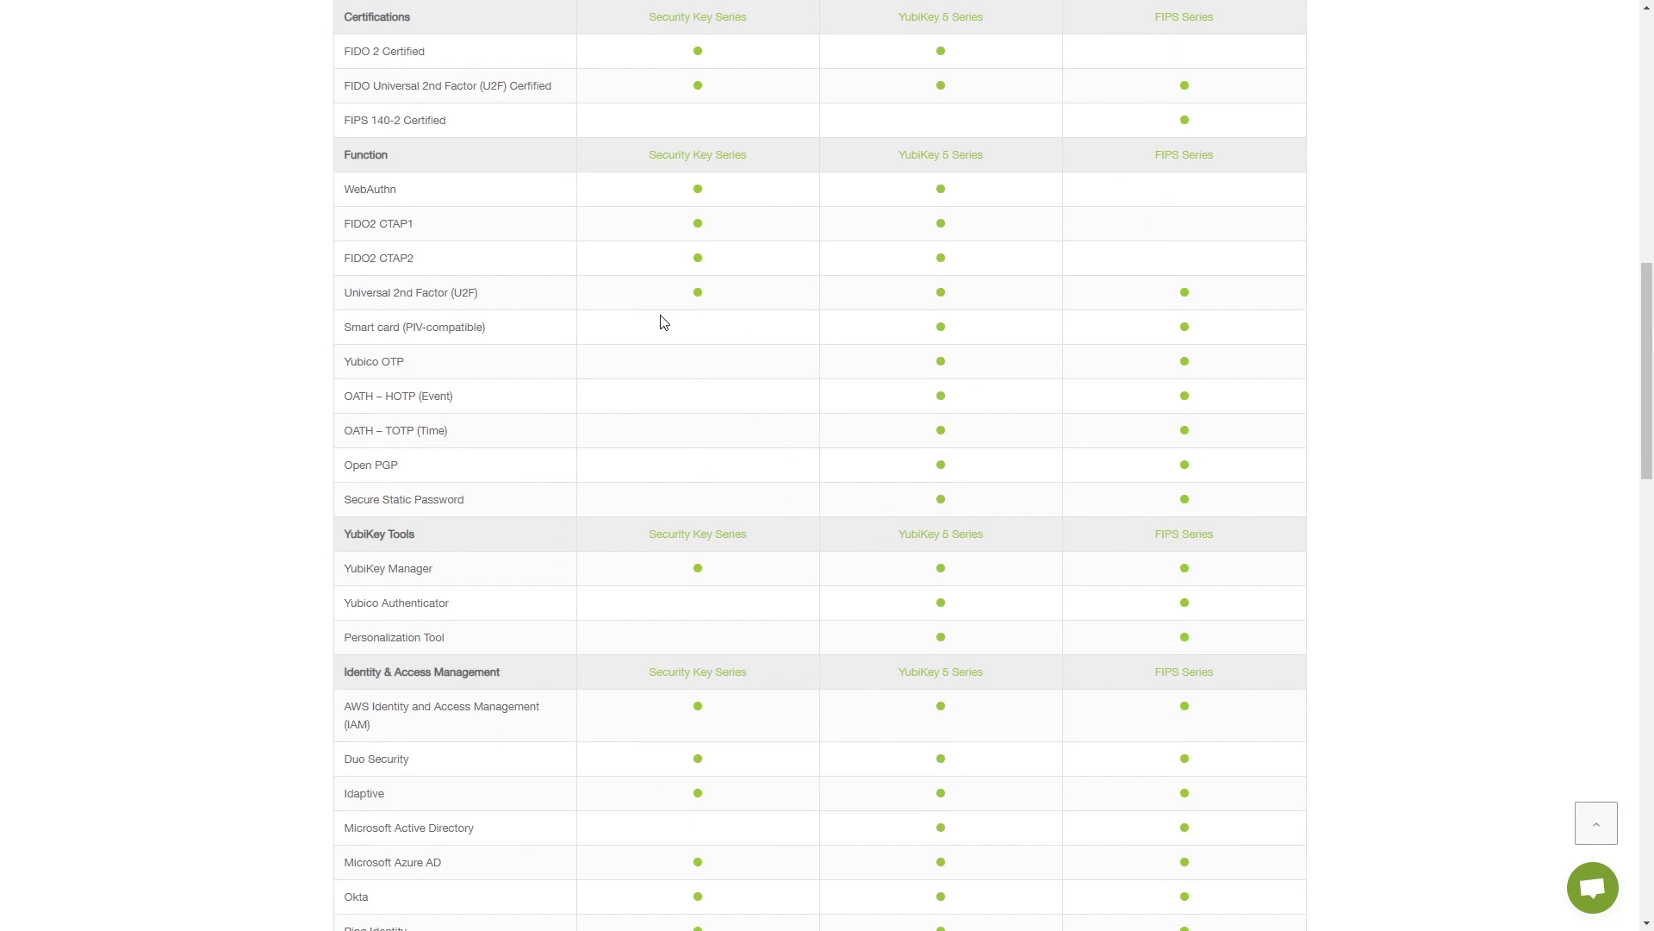
drag(336, 333, 687, 506)
click(829, 497)
- Find and highlight the Computer Login section of the comparison table
scroll(456, 417, down, 5)
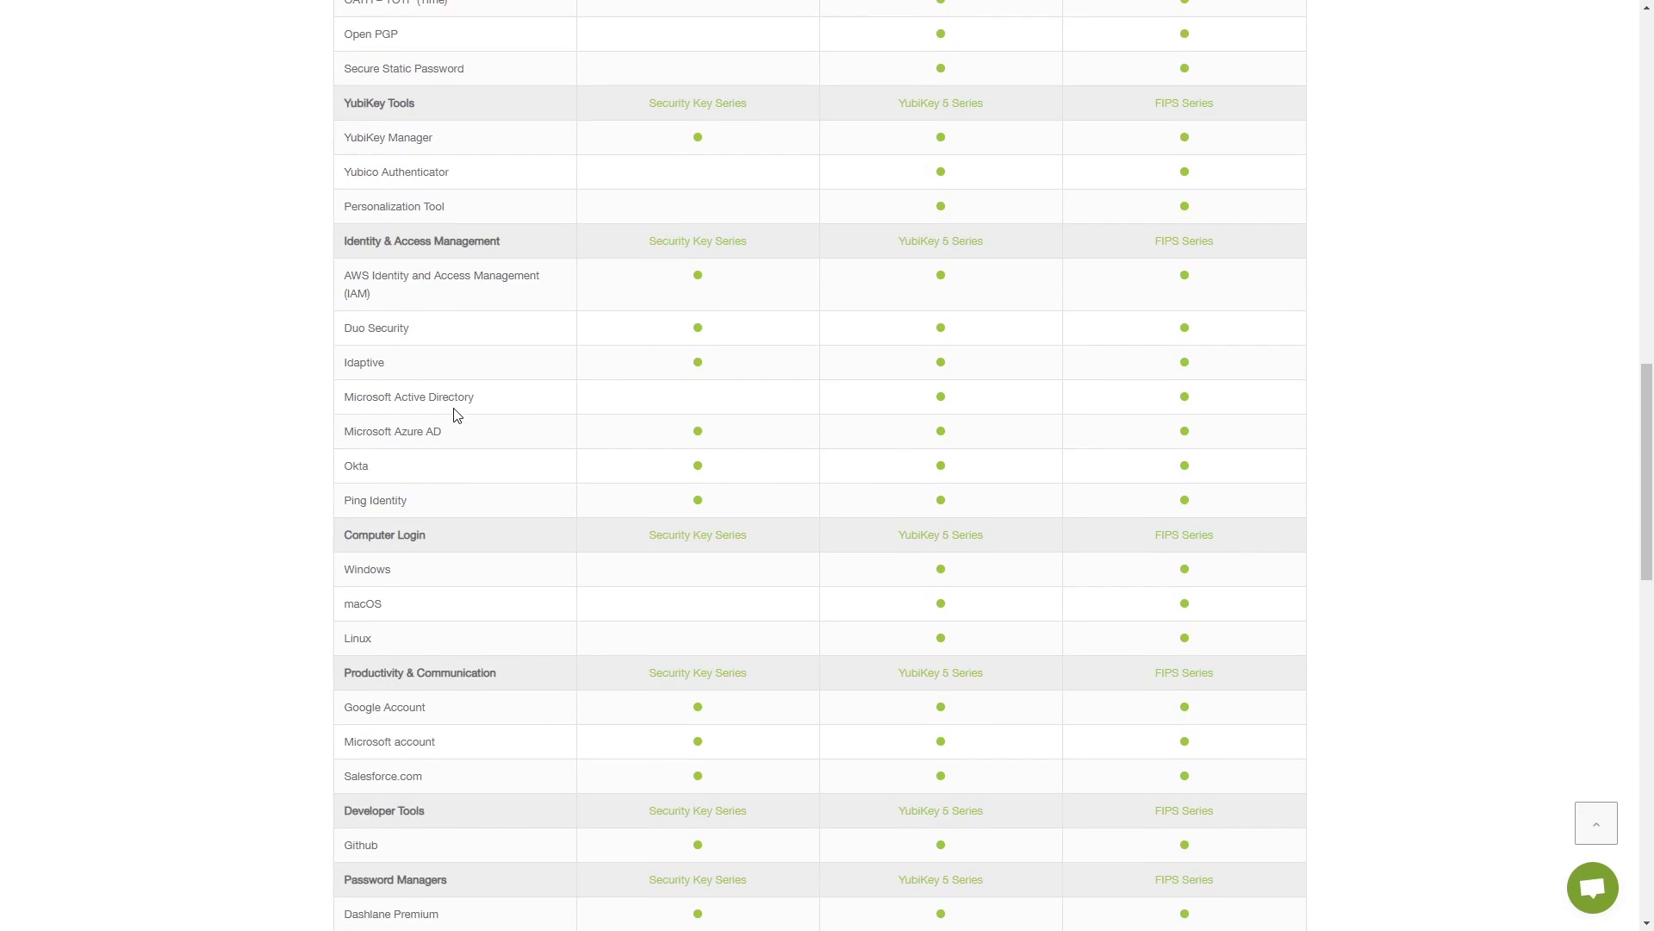
scroll(452, 547, down, 3)
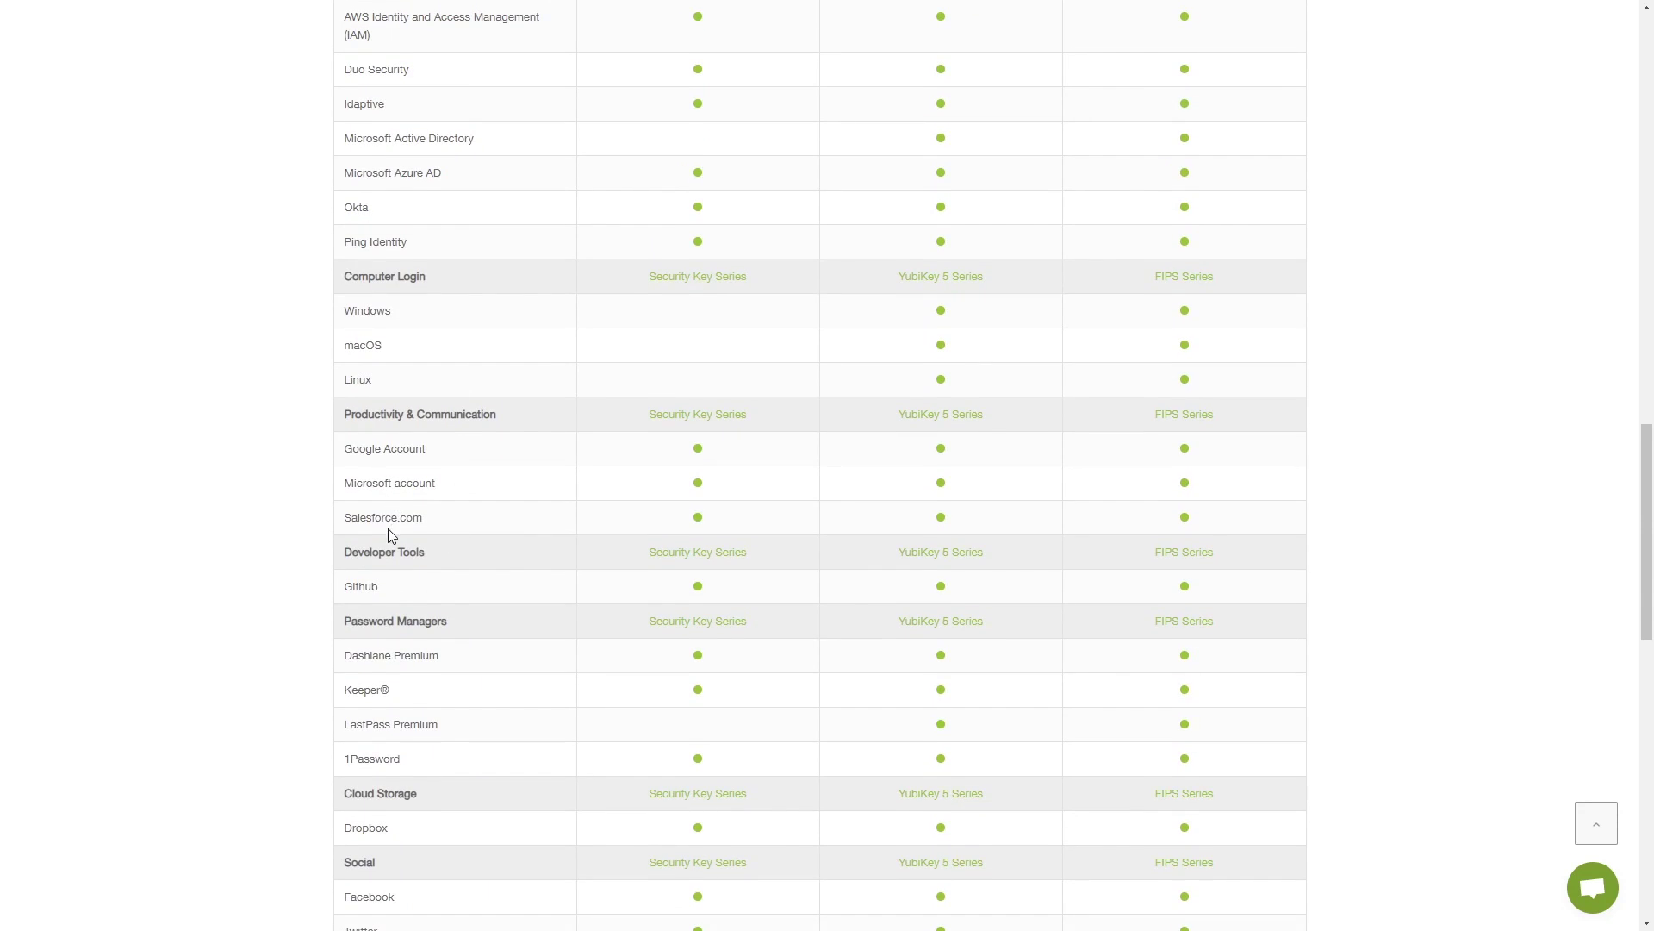
scroll(400, 663, down, 1)
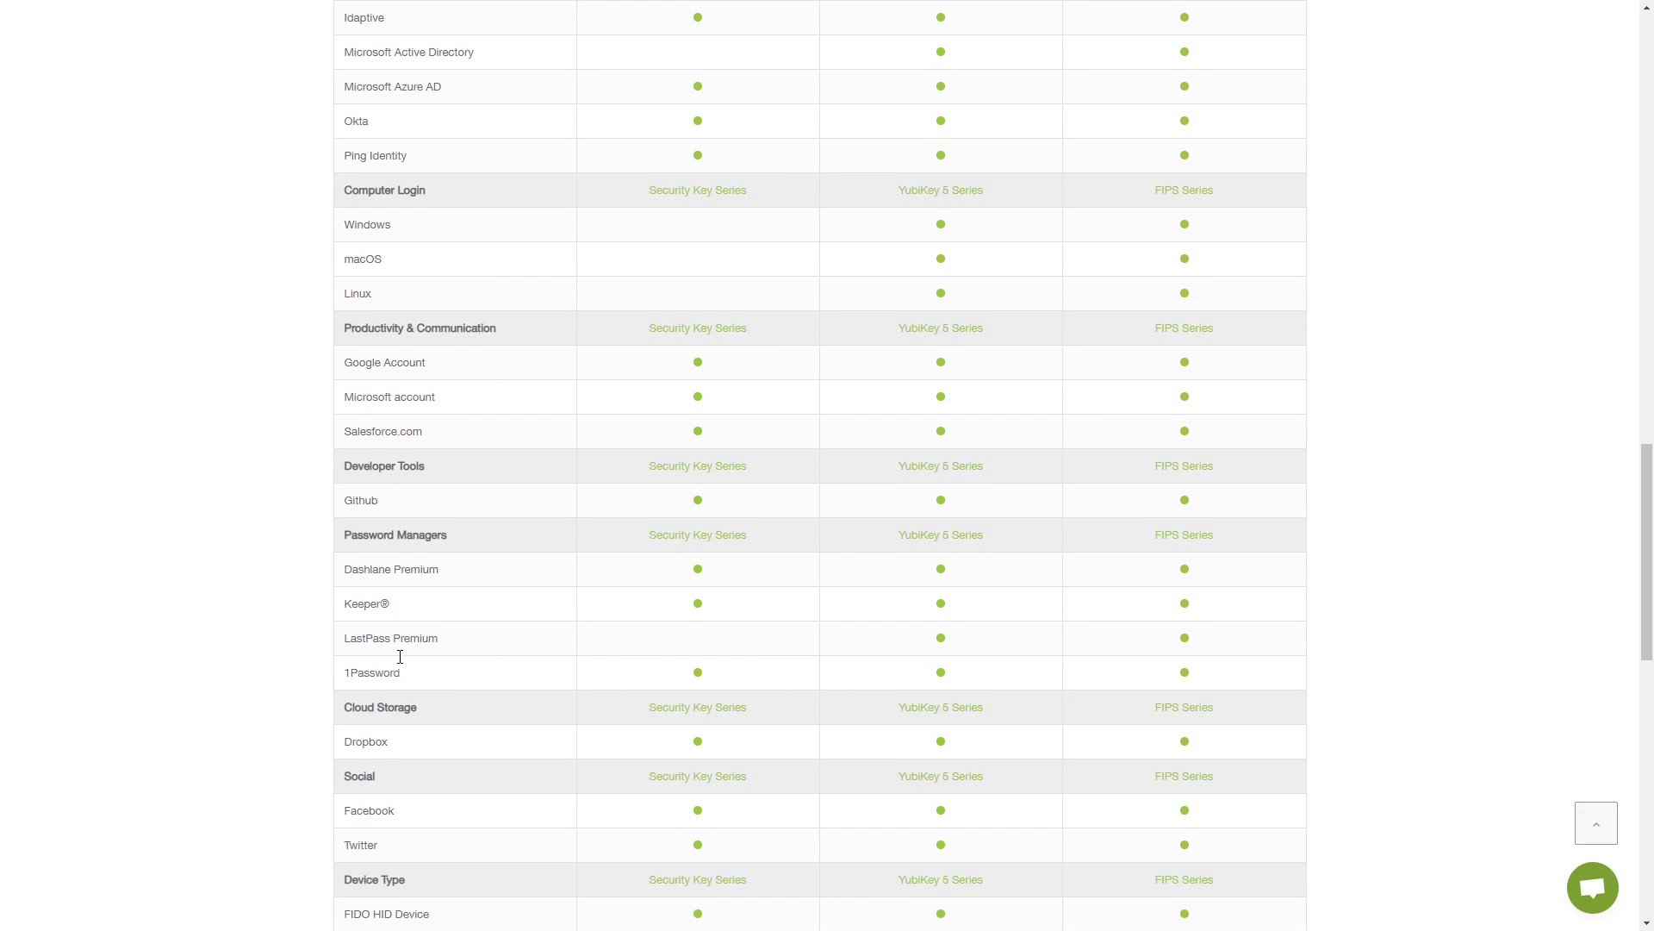
scroll(372, 692, down, 2)
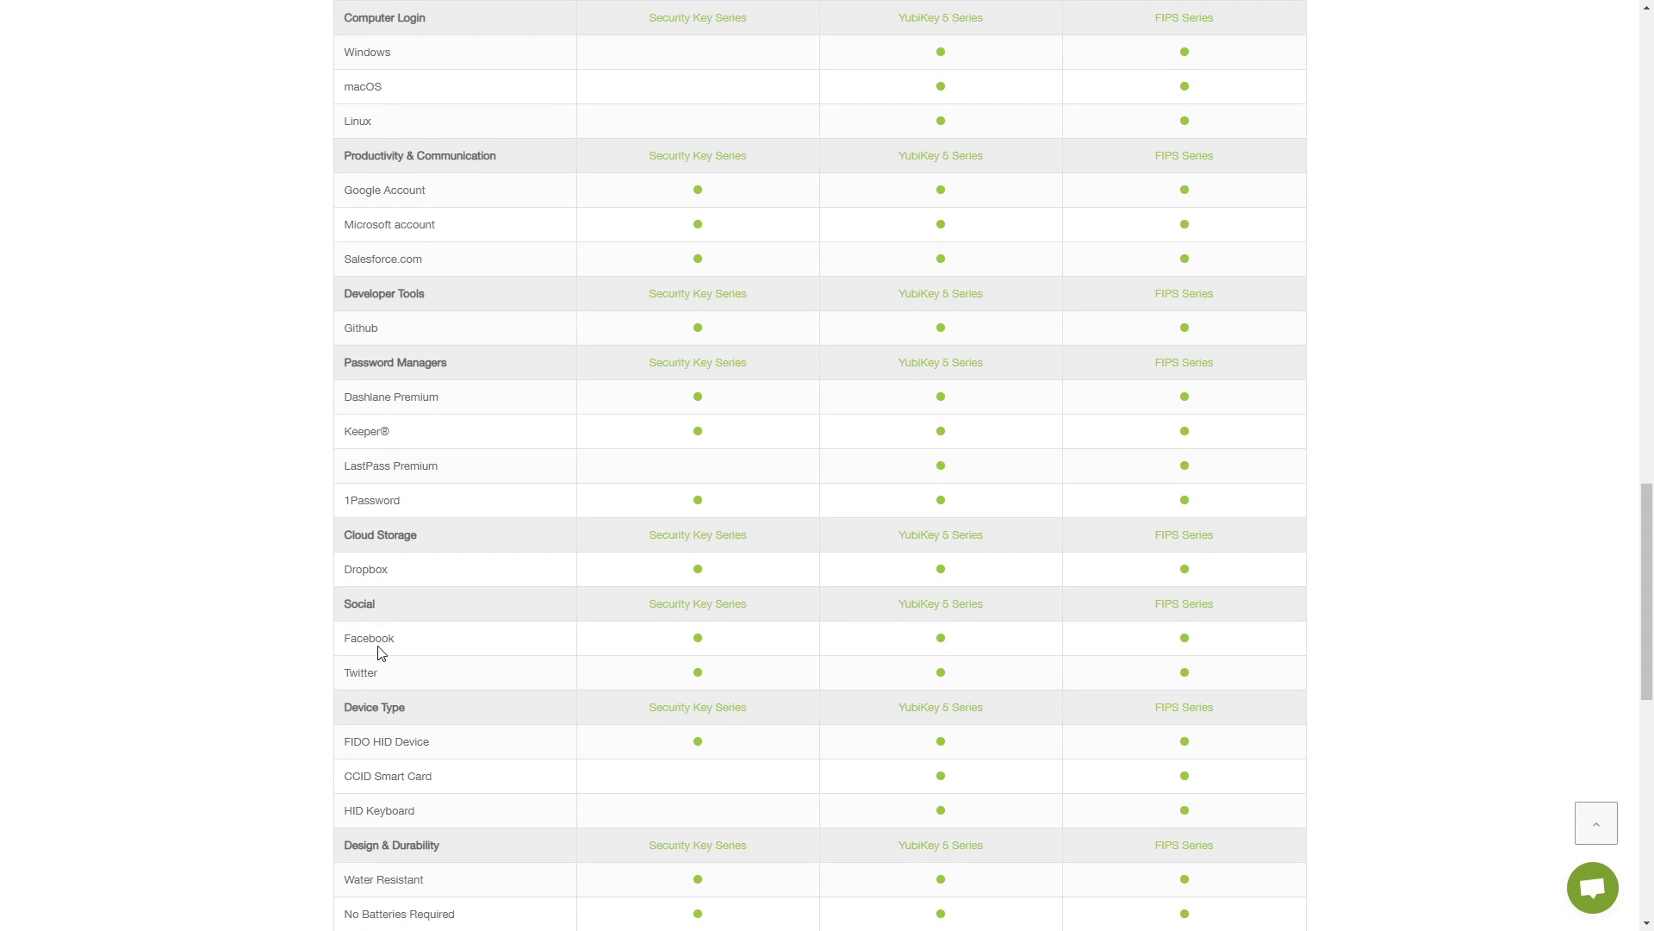
scroll(435, 652, up, 2)
scroll(435, 652, up, 2)
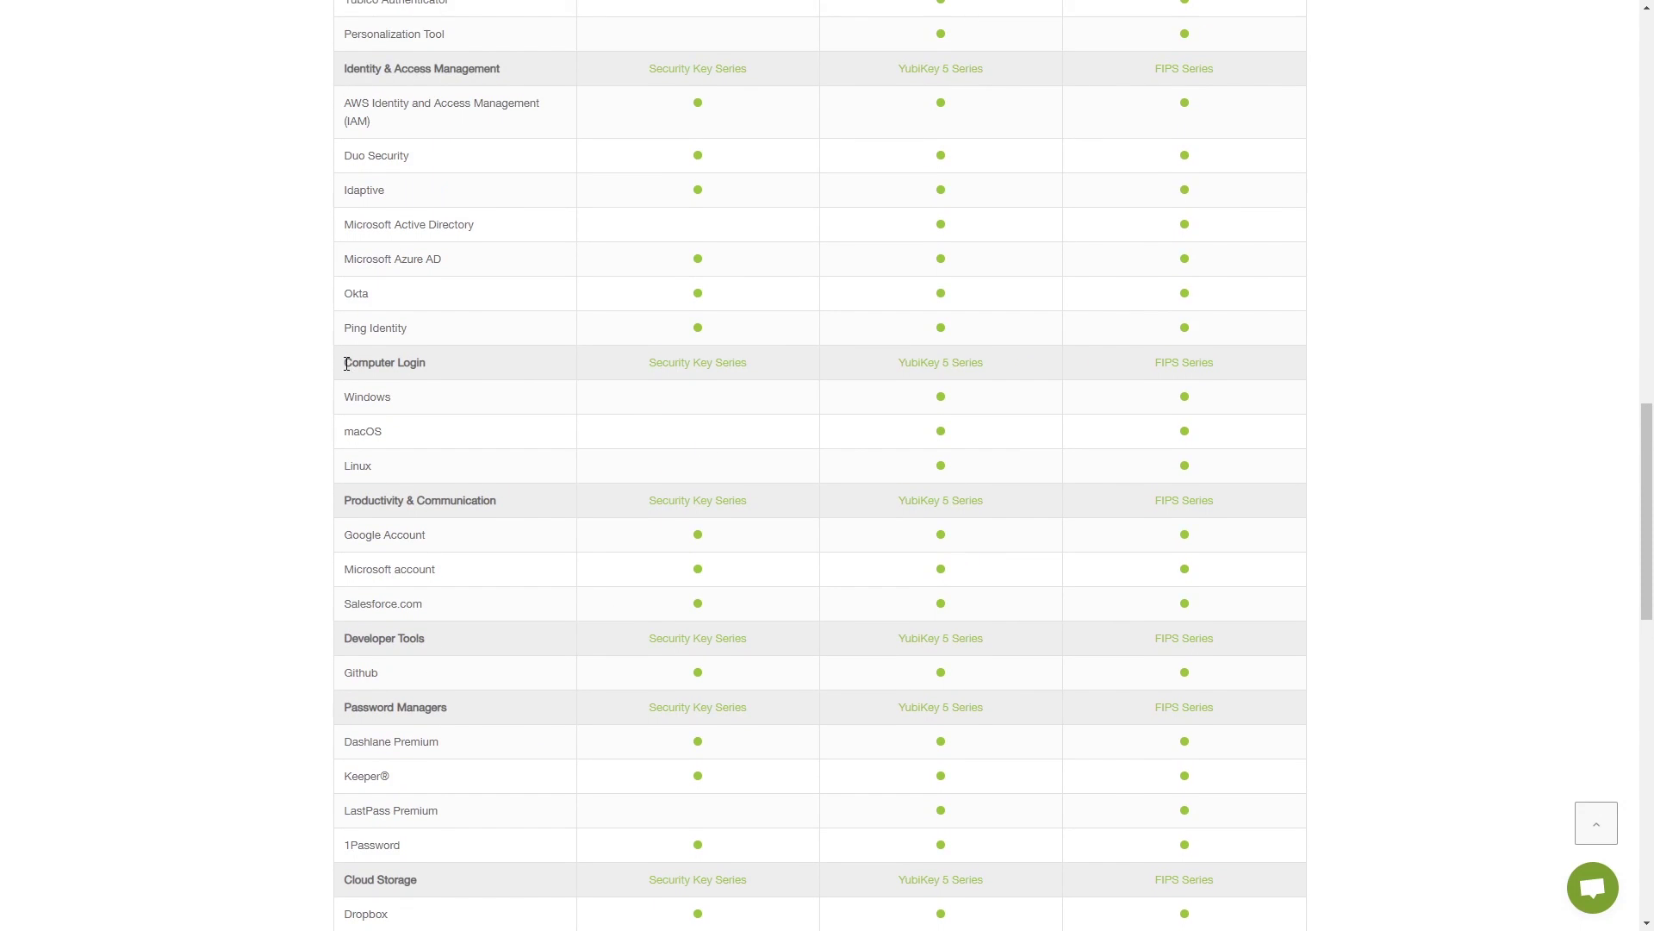
drag(349, 368, 429, 366)
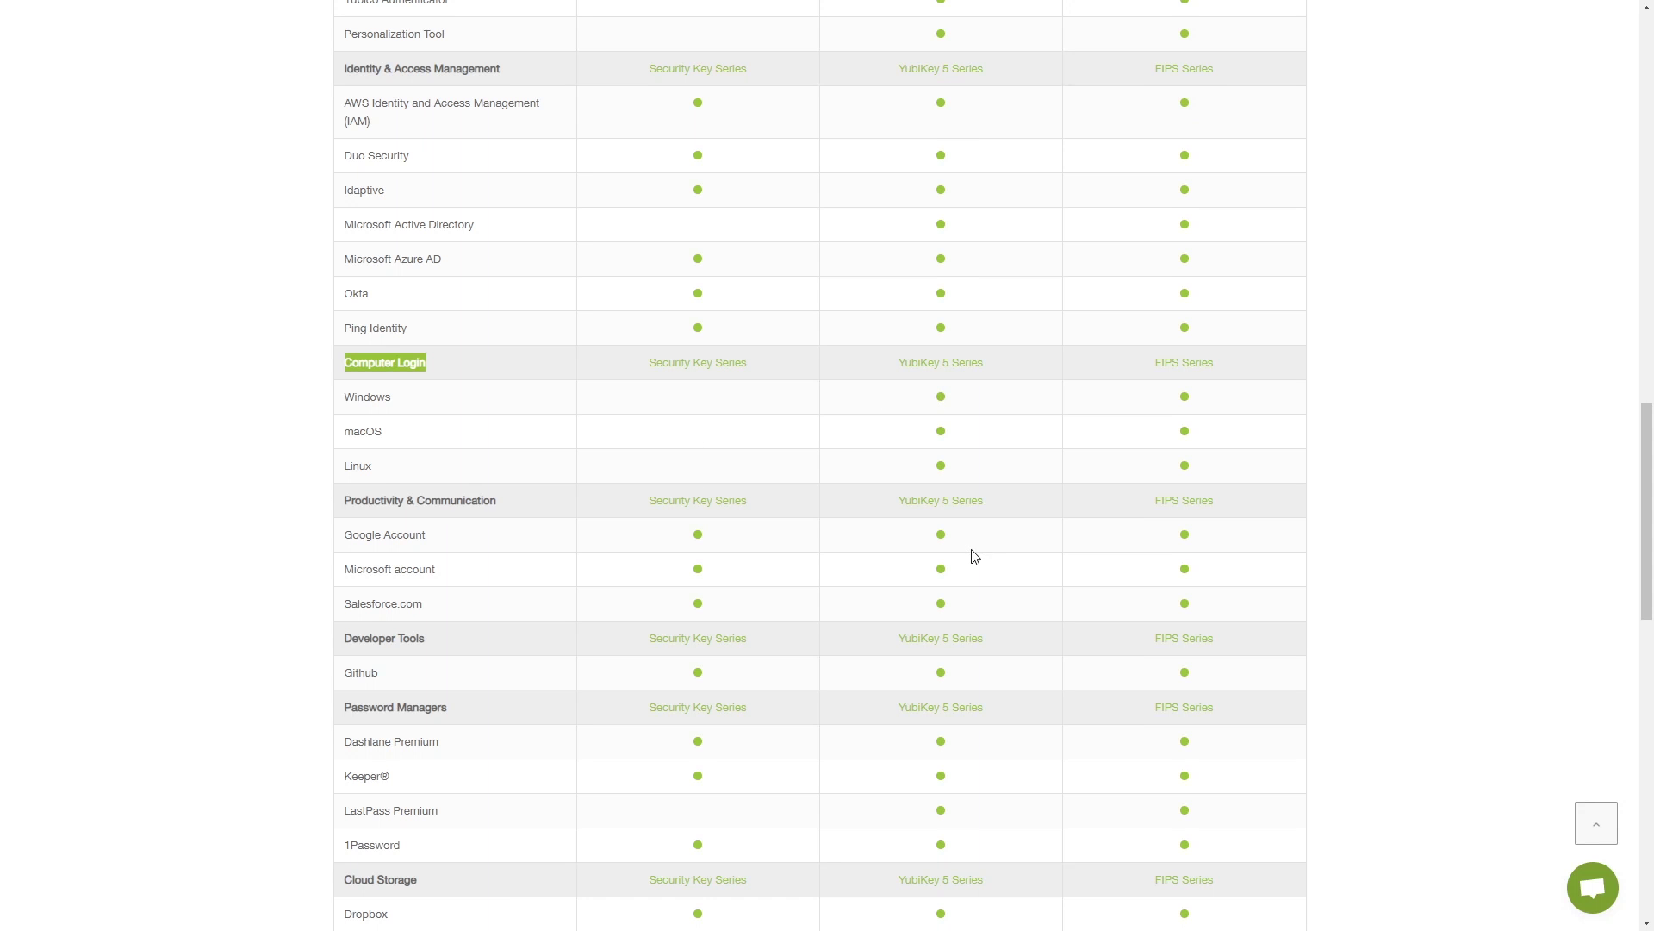
- Highlight the Secure Static Password, Yubico OTP and Open PGP function rows for the YubiKey 5 series
scroll(835, 413, up, 7)
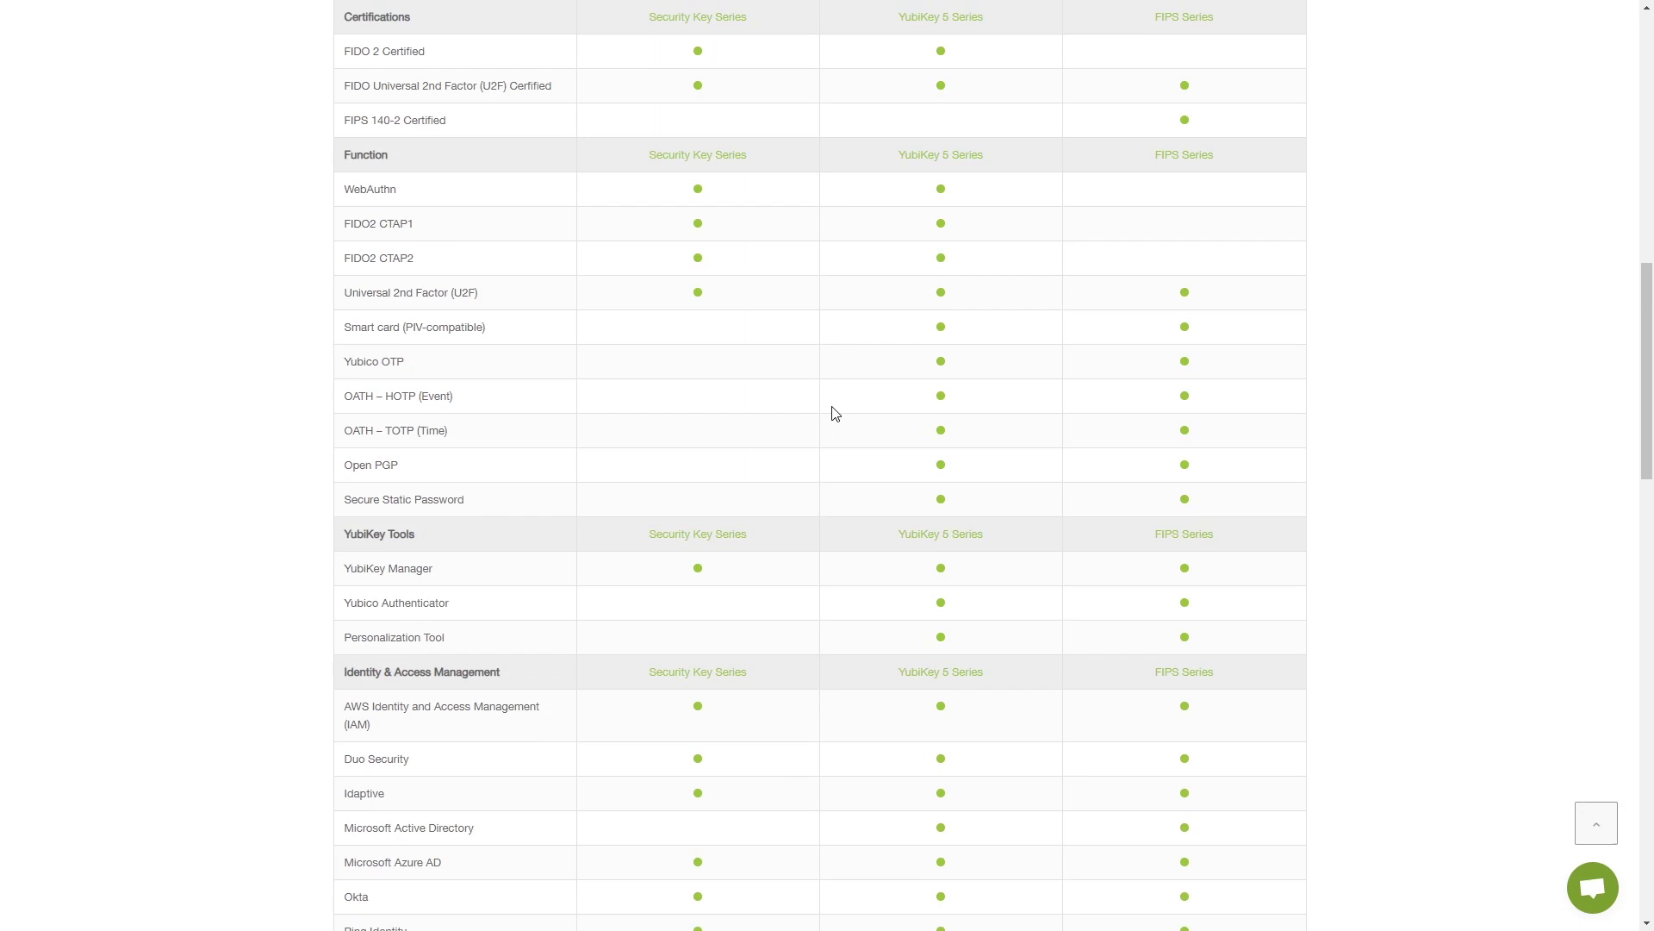
drag(346, 501, 479, 509)
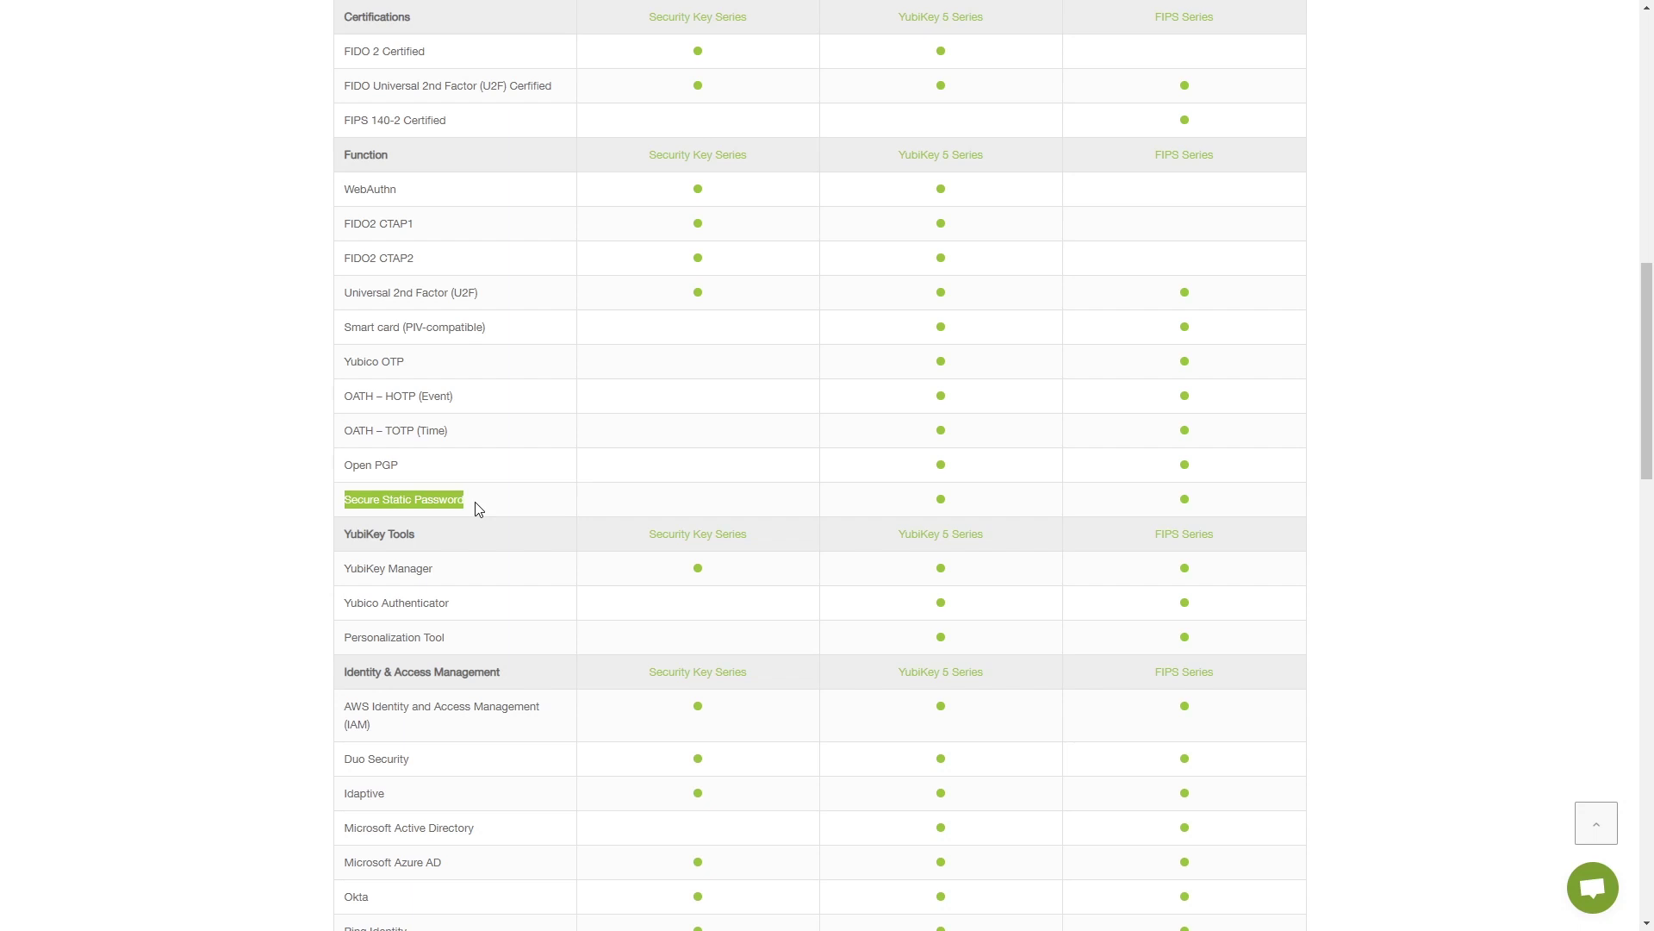
drag(345, 362, 411, 367)
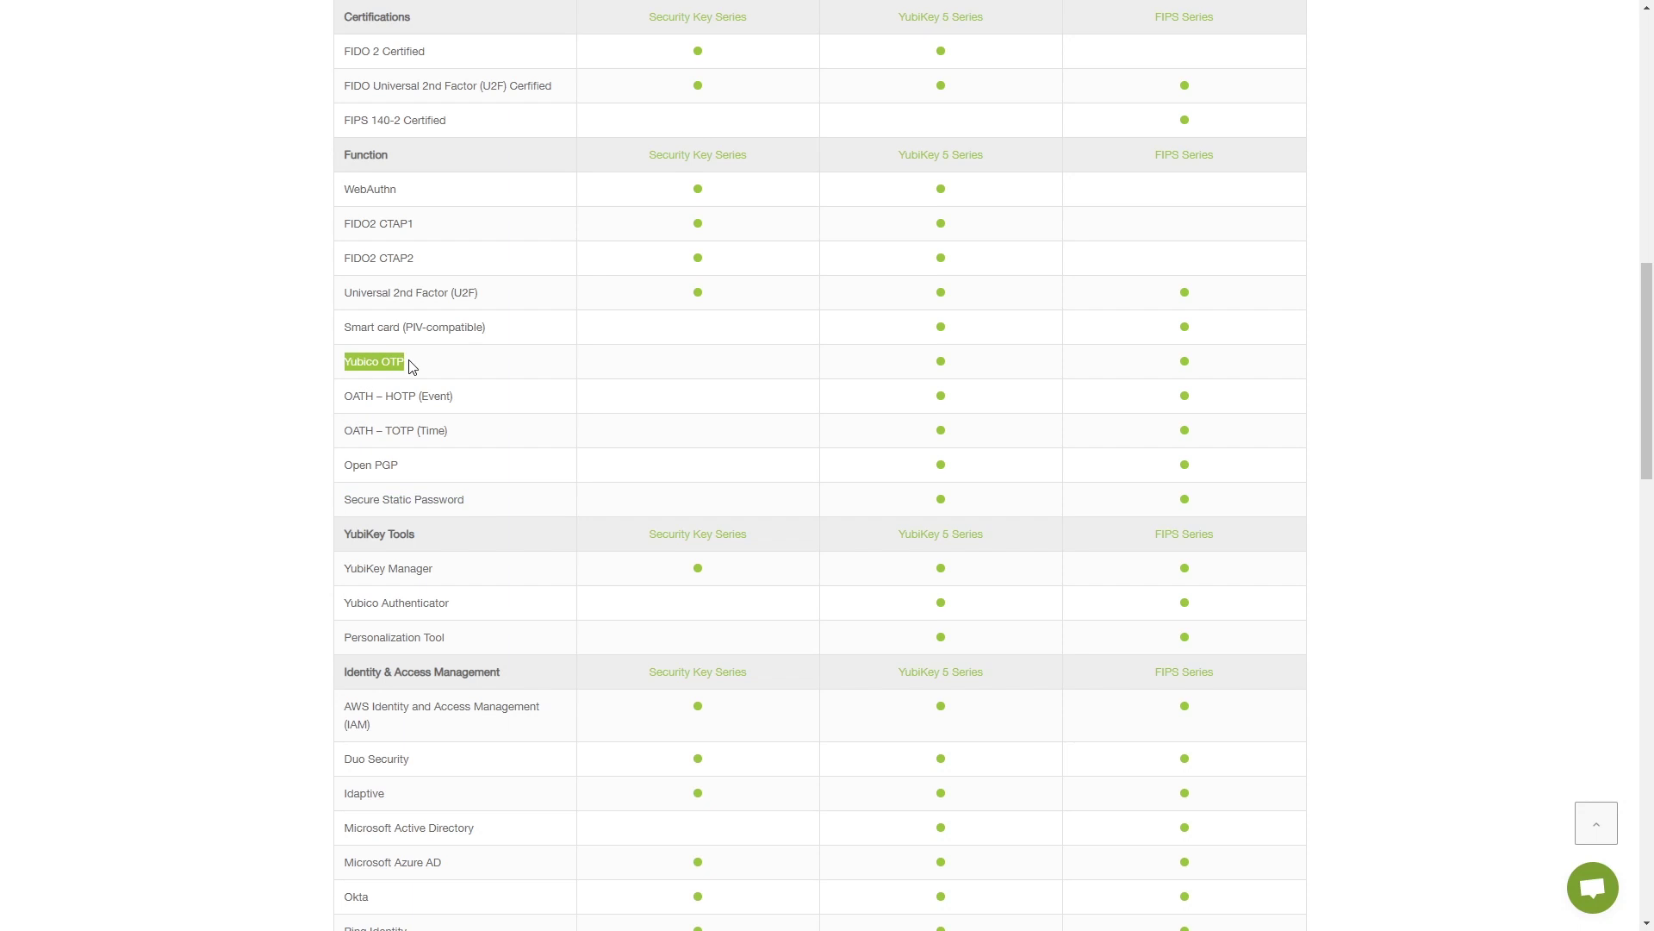
click(380, 465)
drag(346, 464, 403, 473)
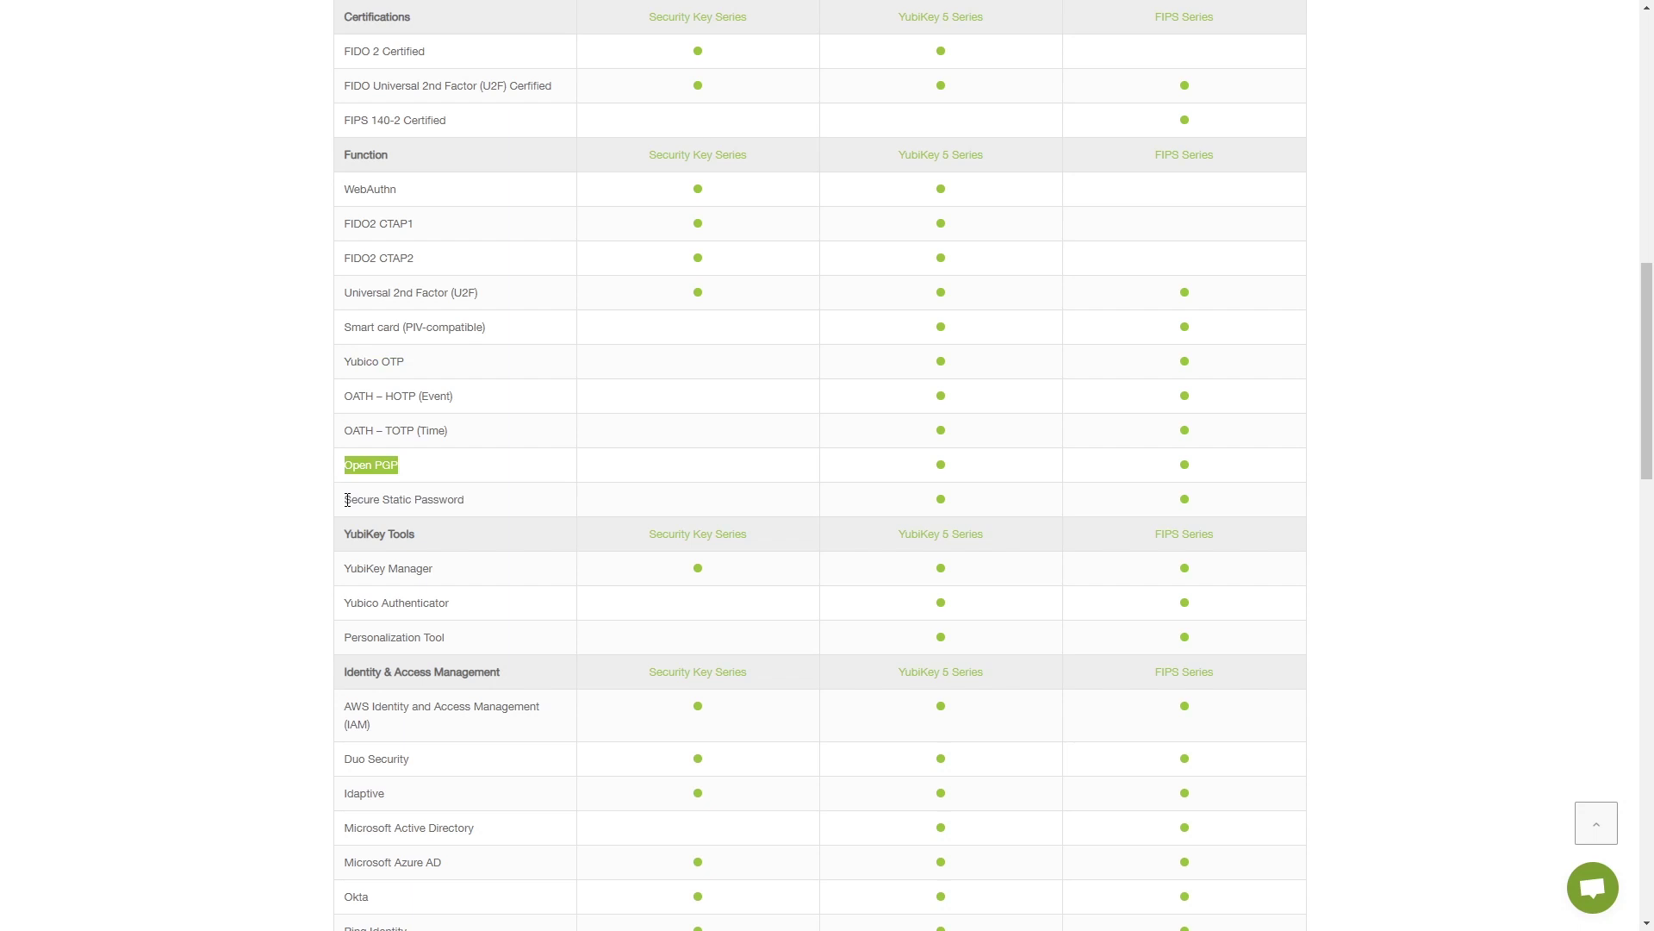
drag(347, 499, 484, 515)
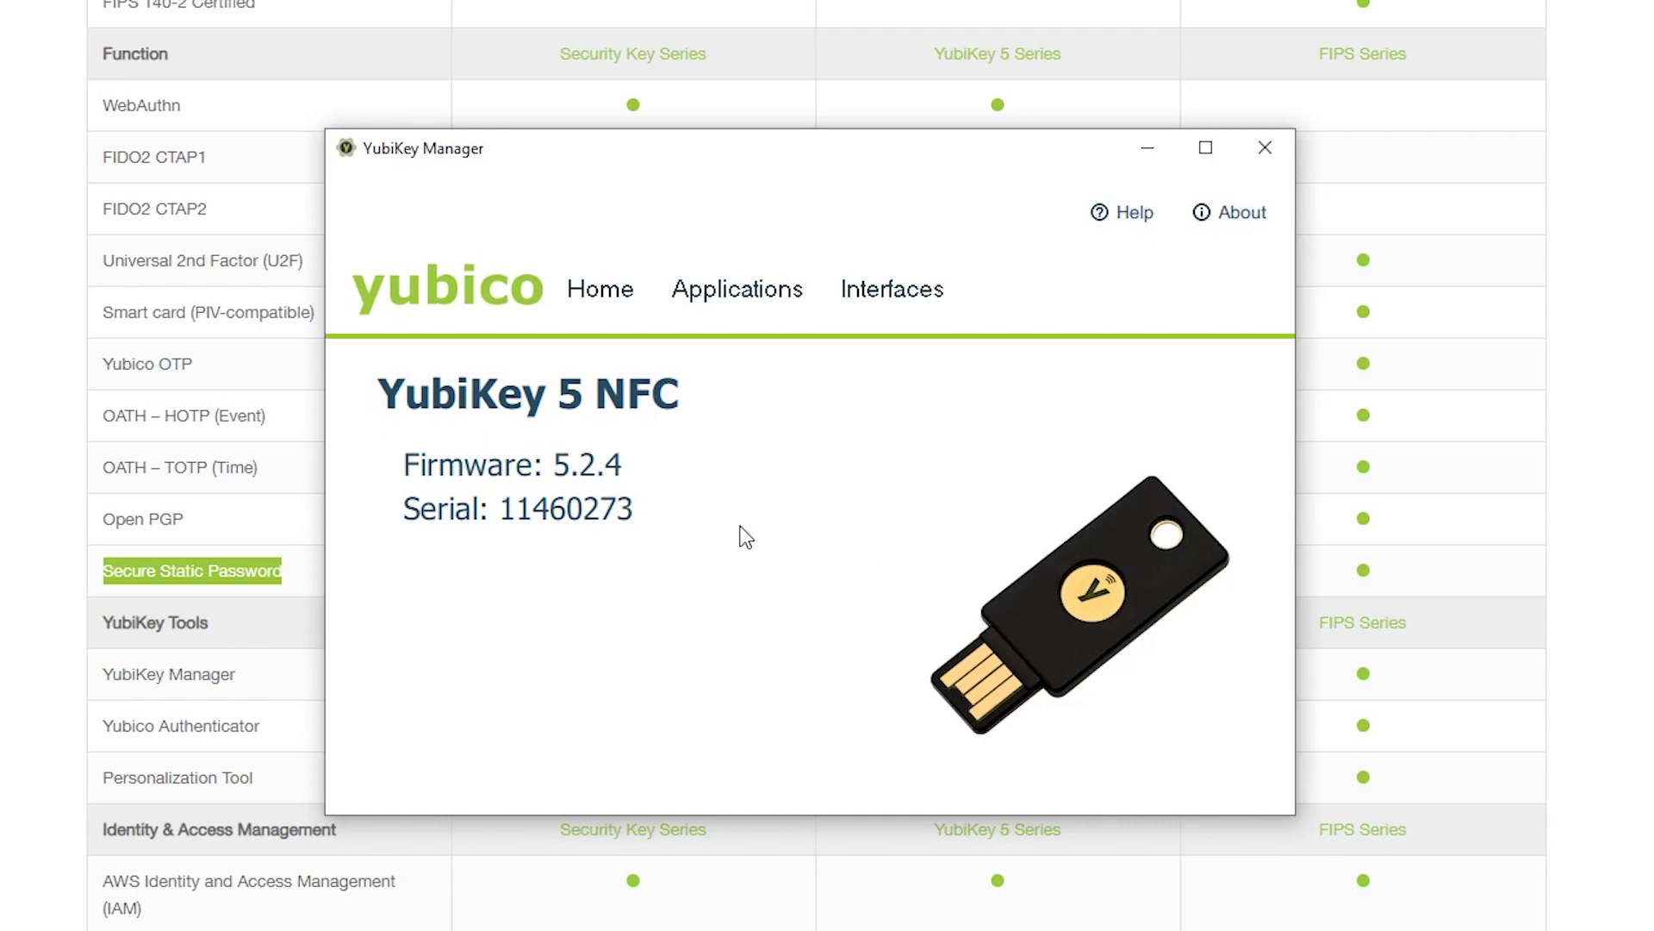
- Confirm the YubiKey 5 NFC device name, then open its OTP slot settings from Applications
drag(373, 399, 712, 402)
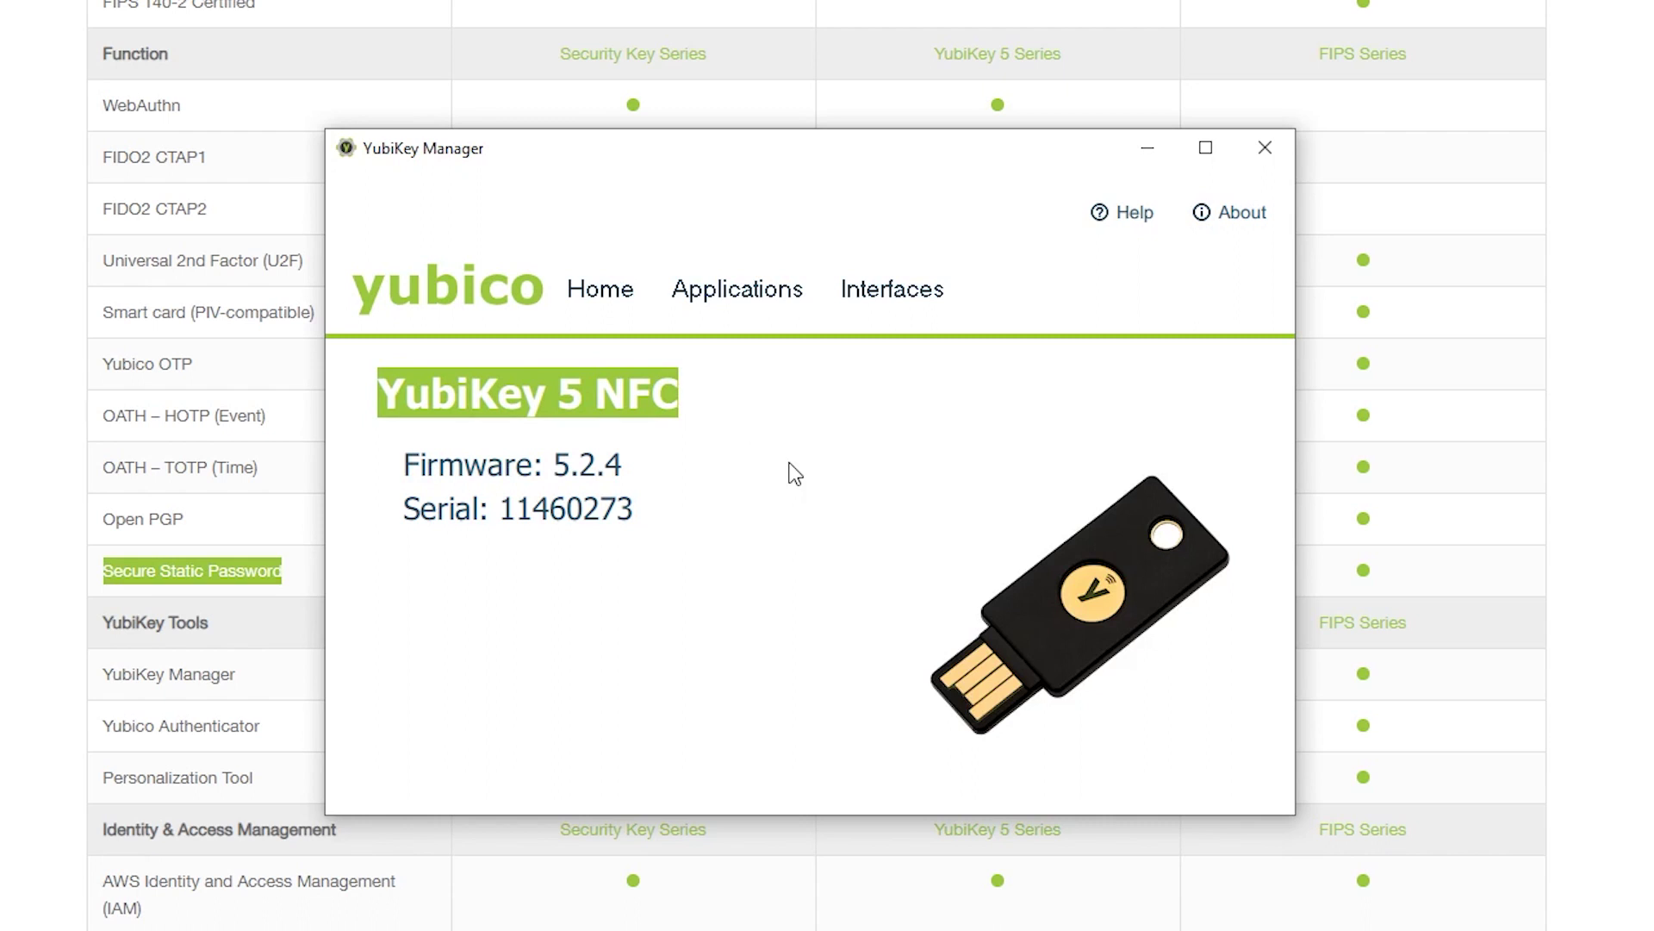
click(735, 300)
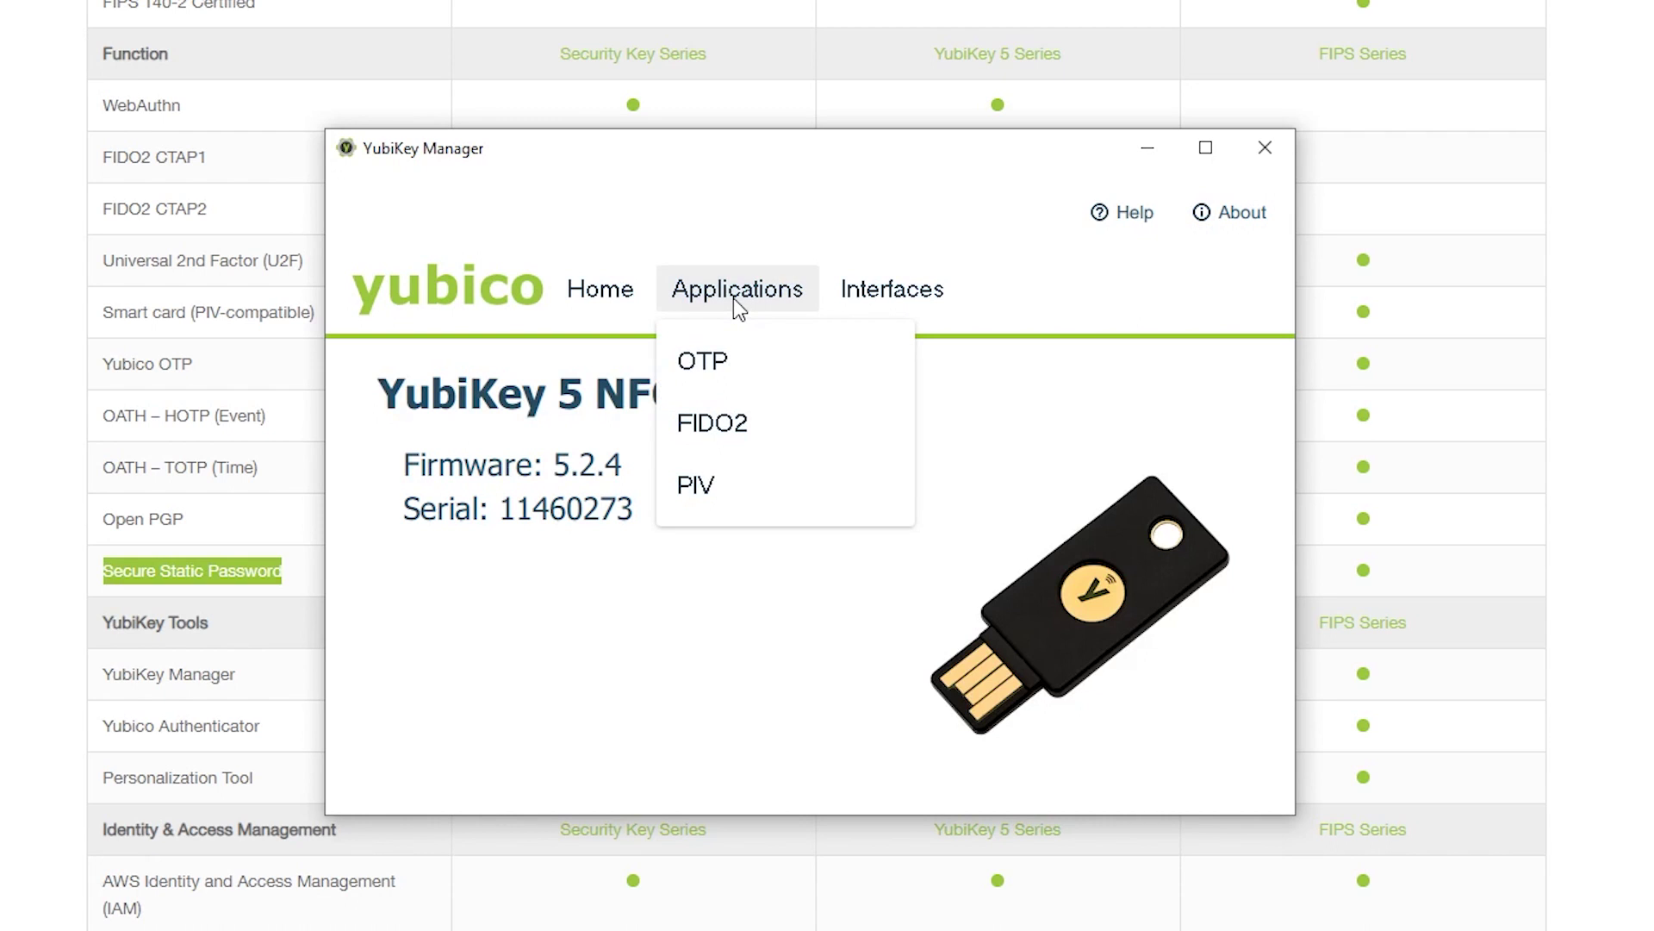
click(730, 369)
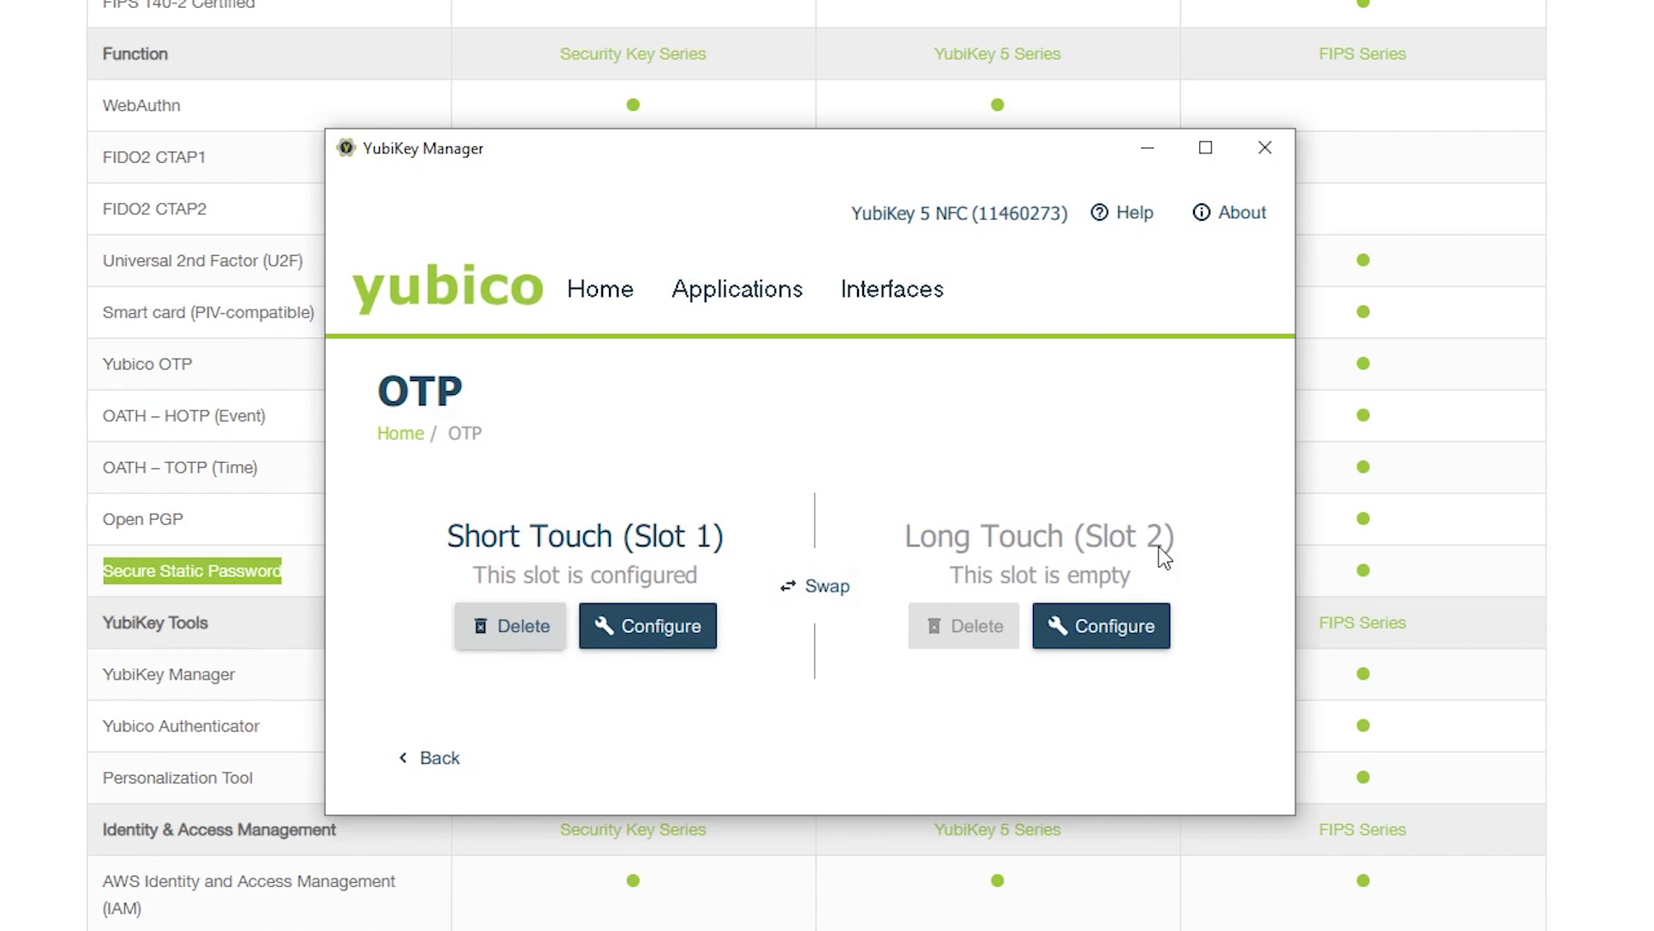
- Configure Long Touch slot 2 with a randomly generated static password
click(1102, 634)
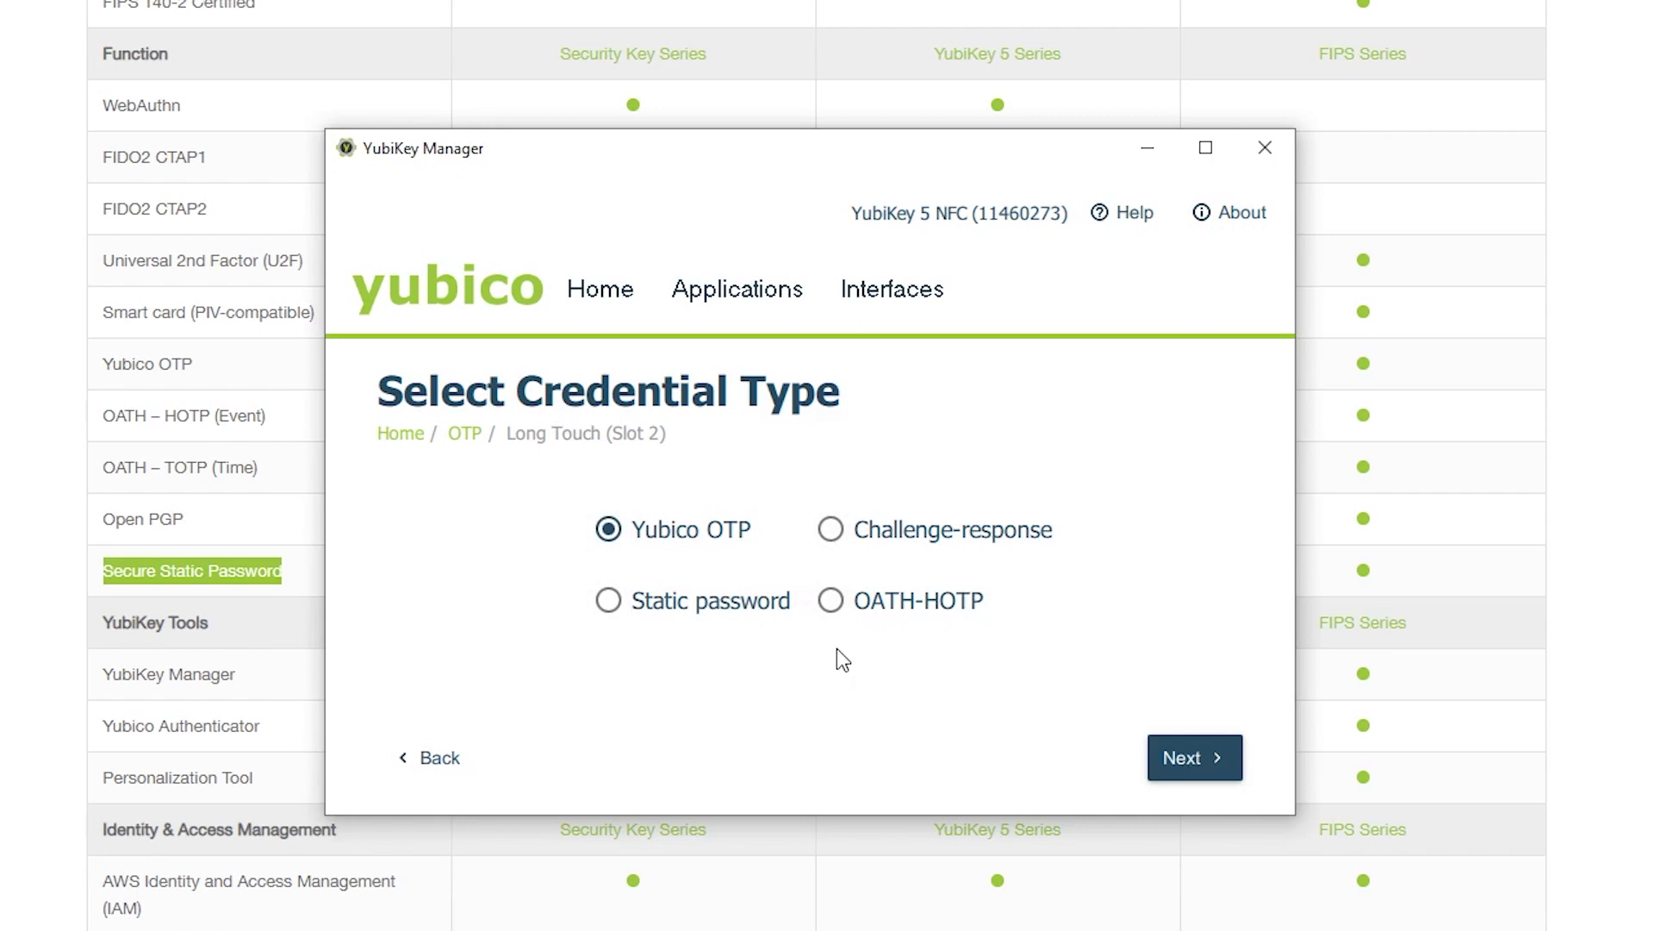
click(608, 601)
click(1181, 757)
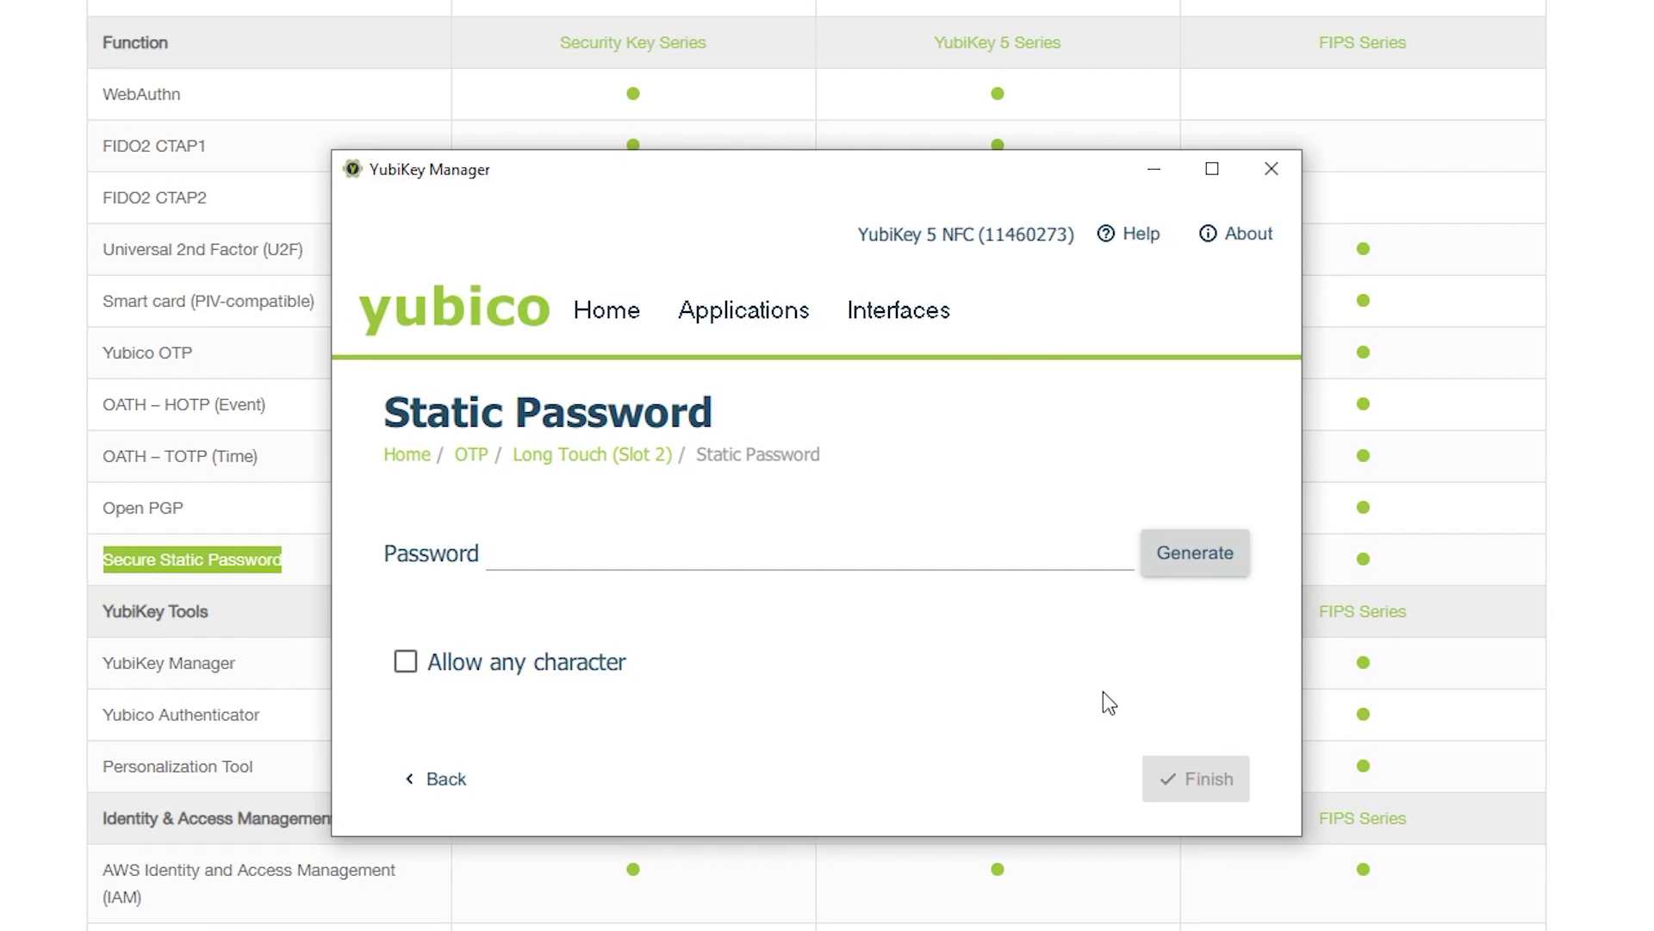
click(1191, 564)
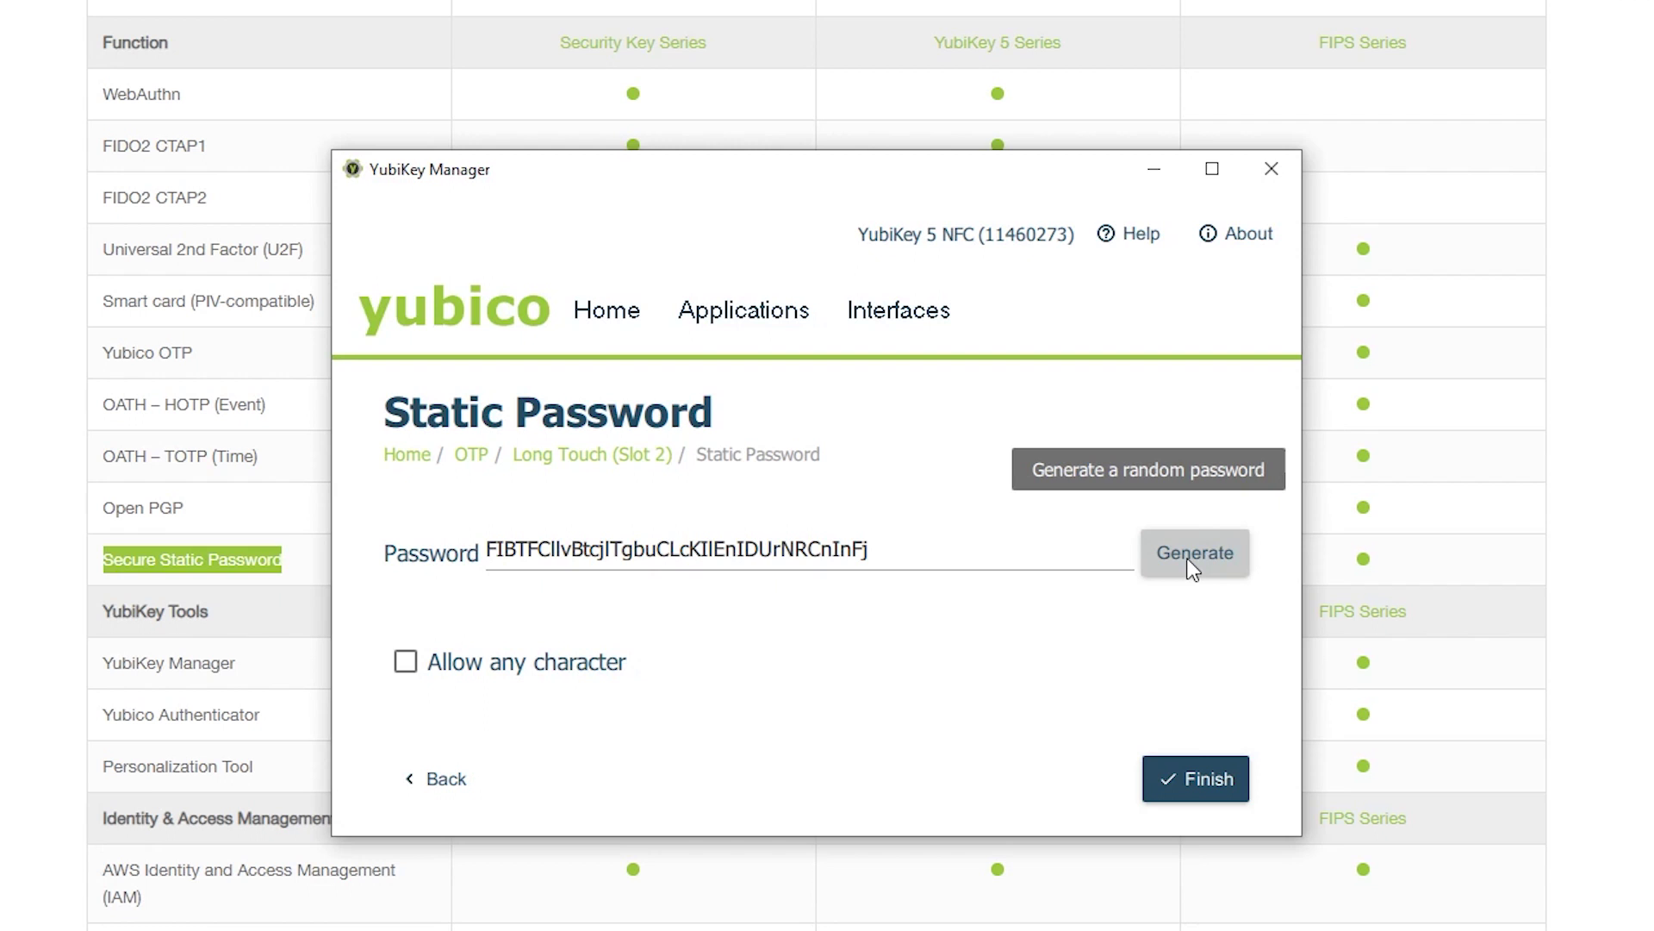
click(1193, 779)
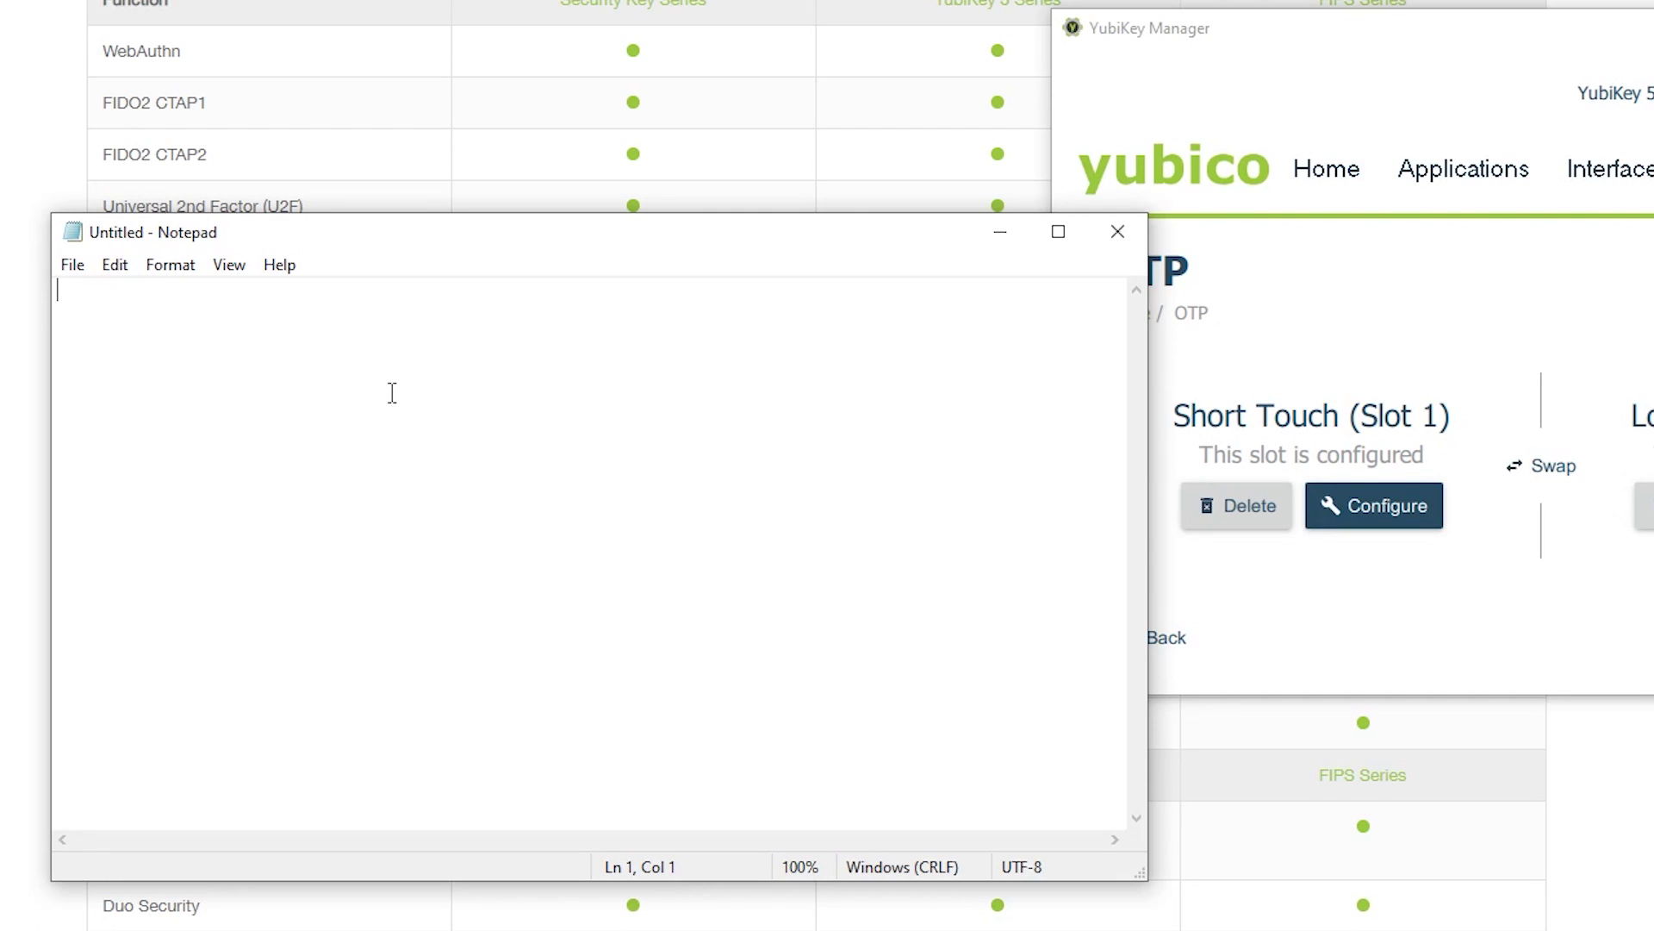
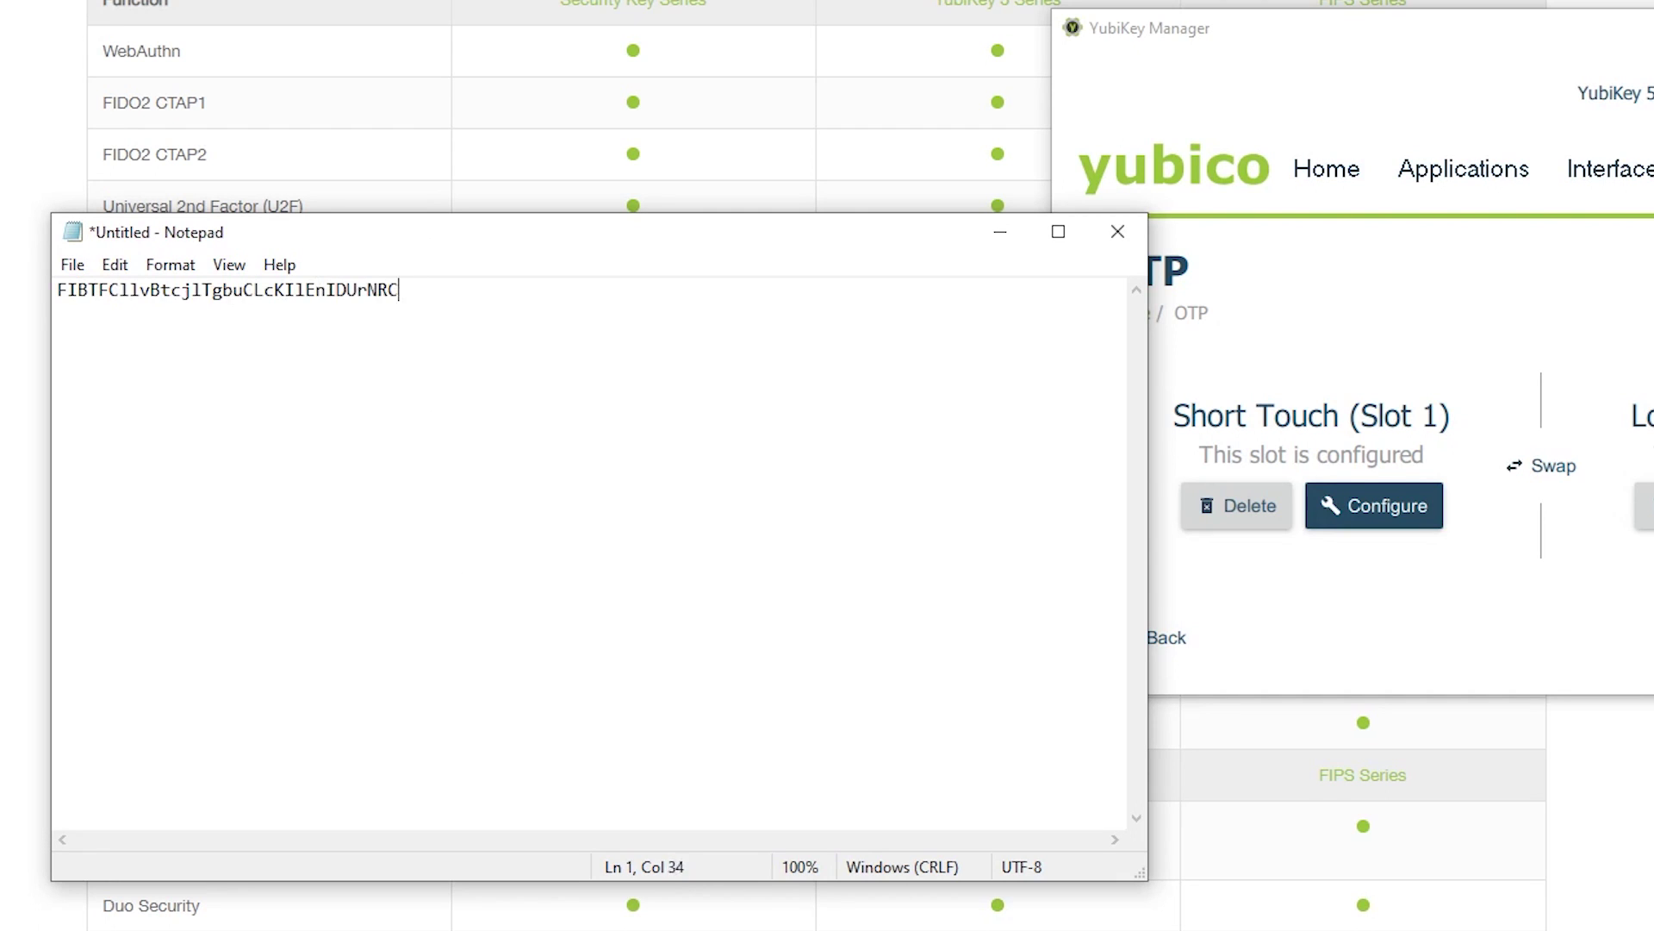
- Emit the key's static password on two Notepad lines, then a third line after a typed prefix word
key(Return)
key(Return)
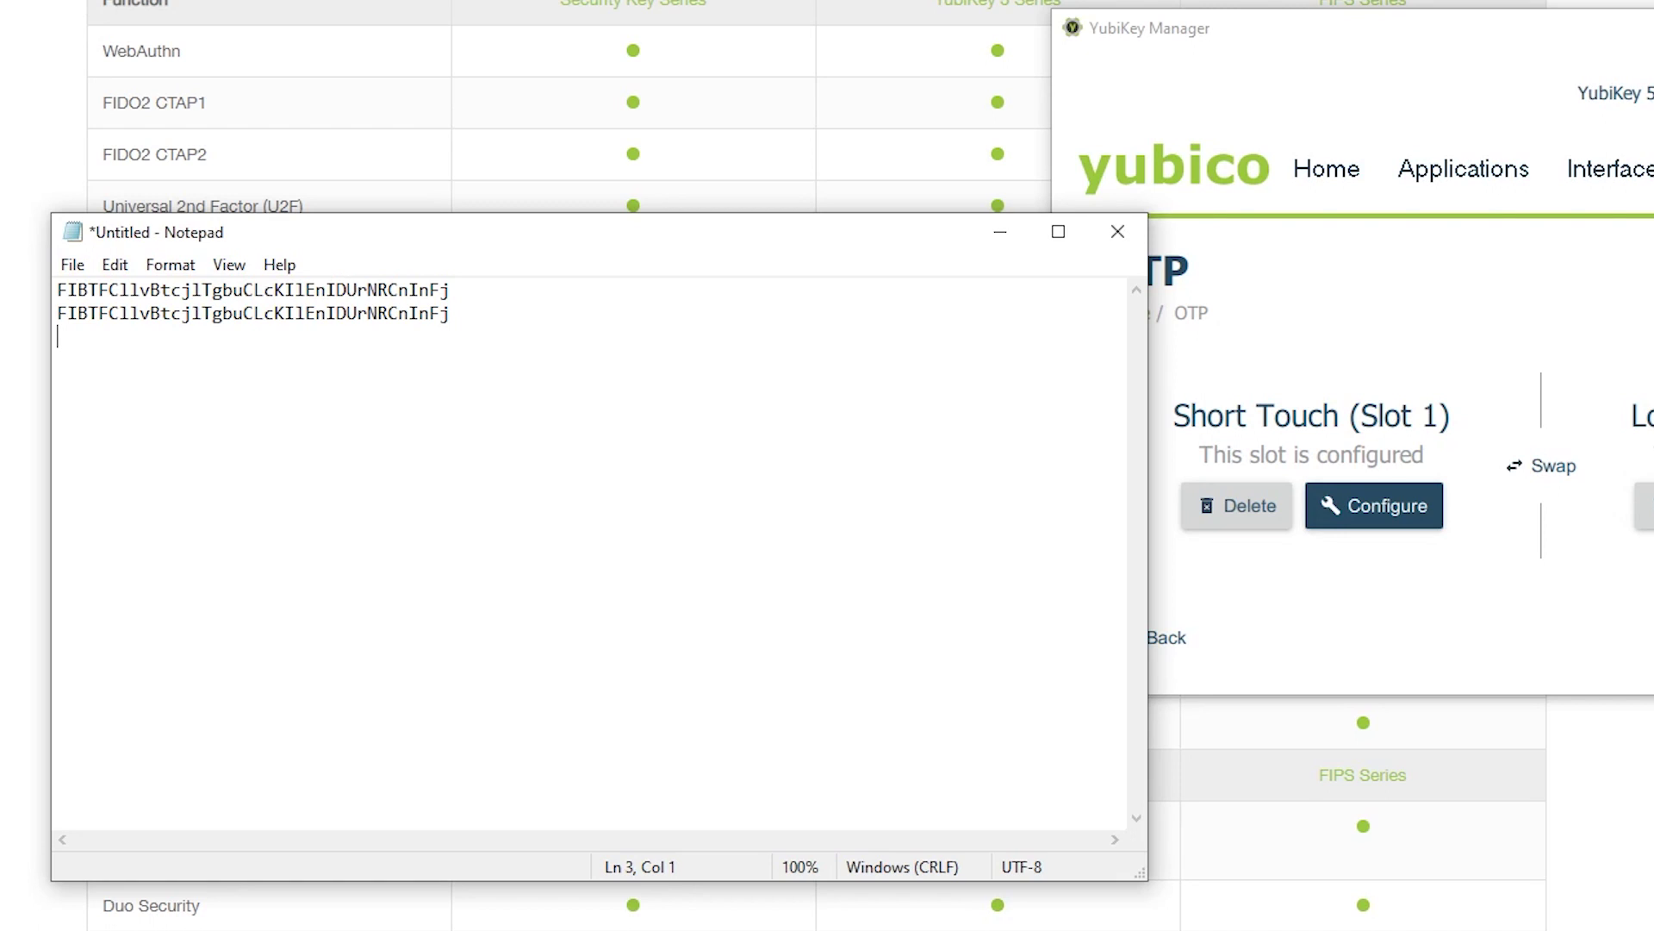
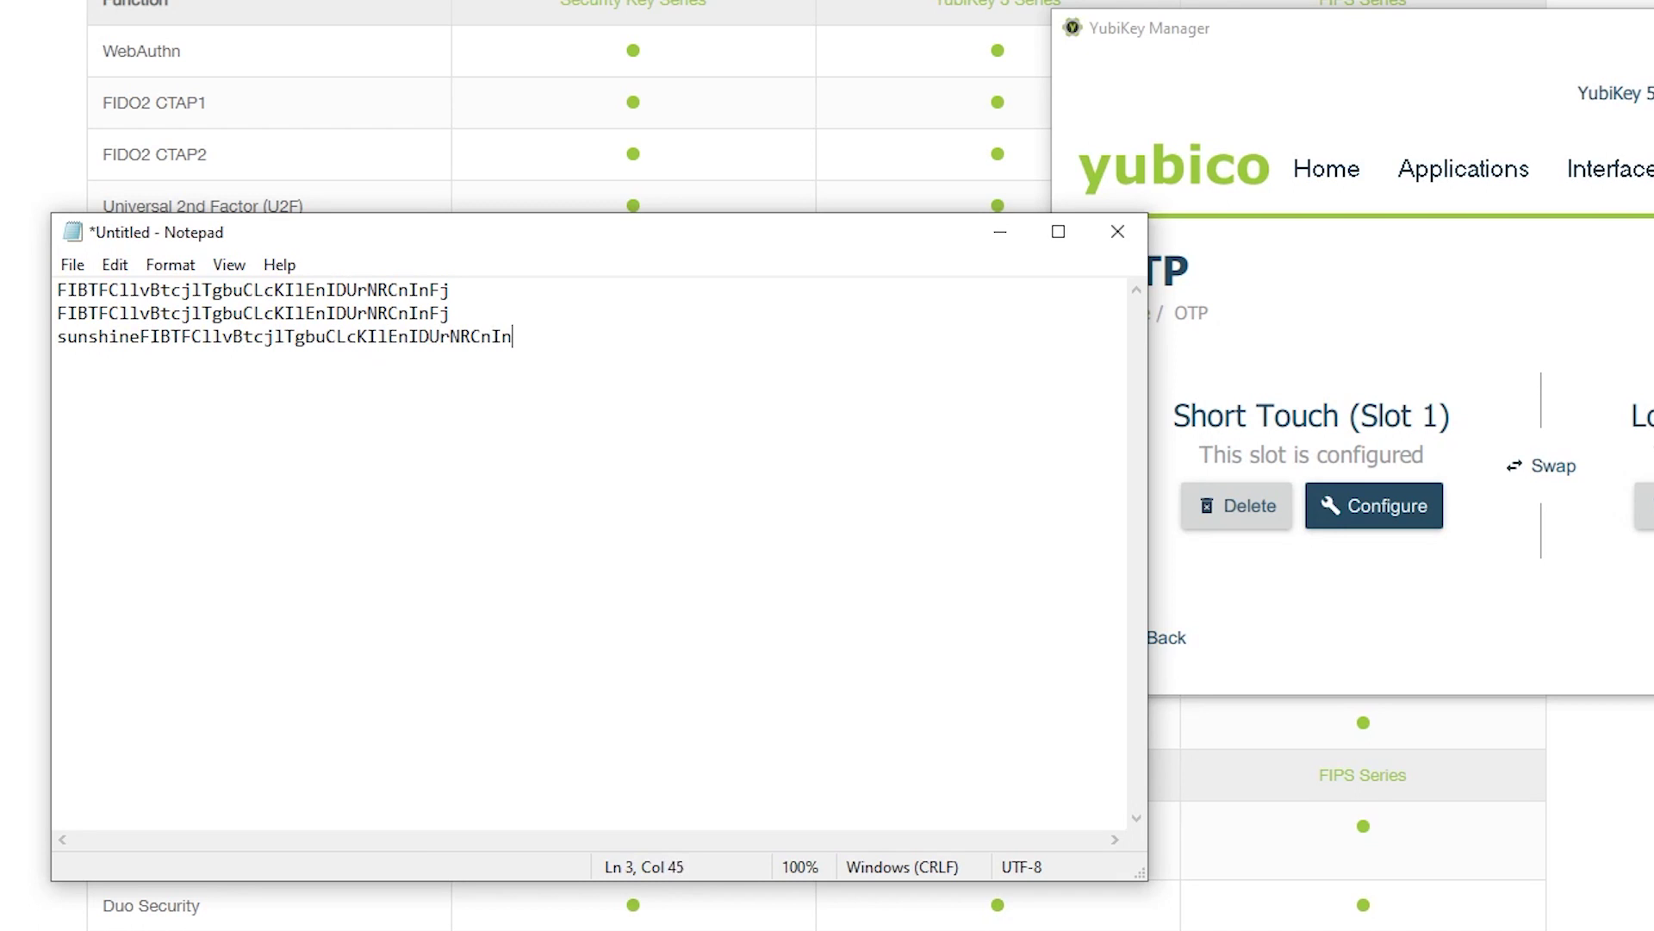
key(Return)
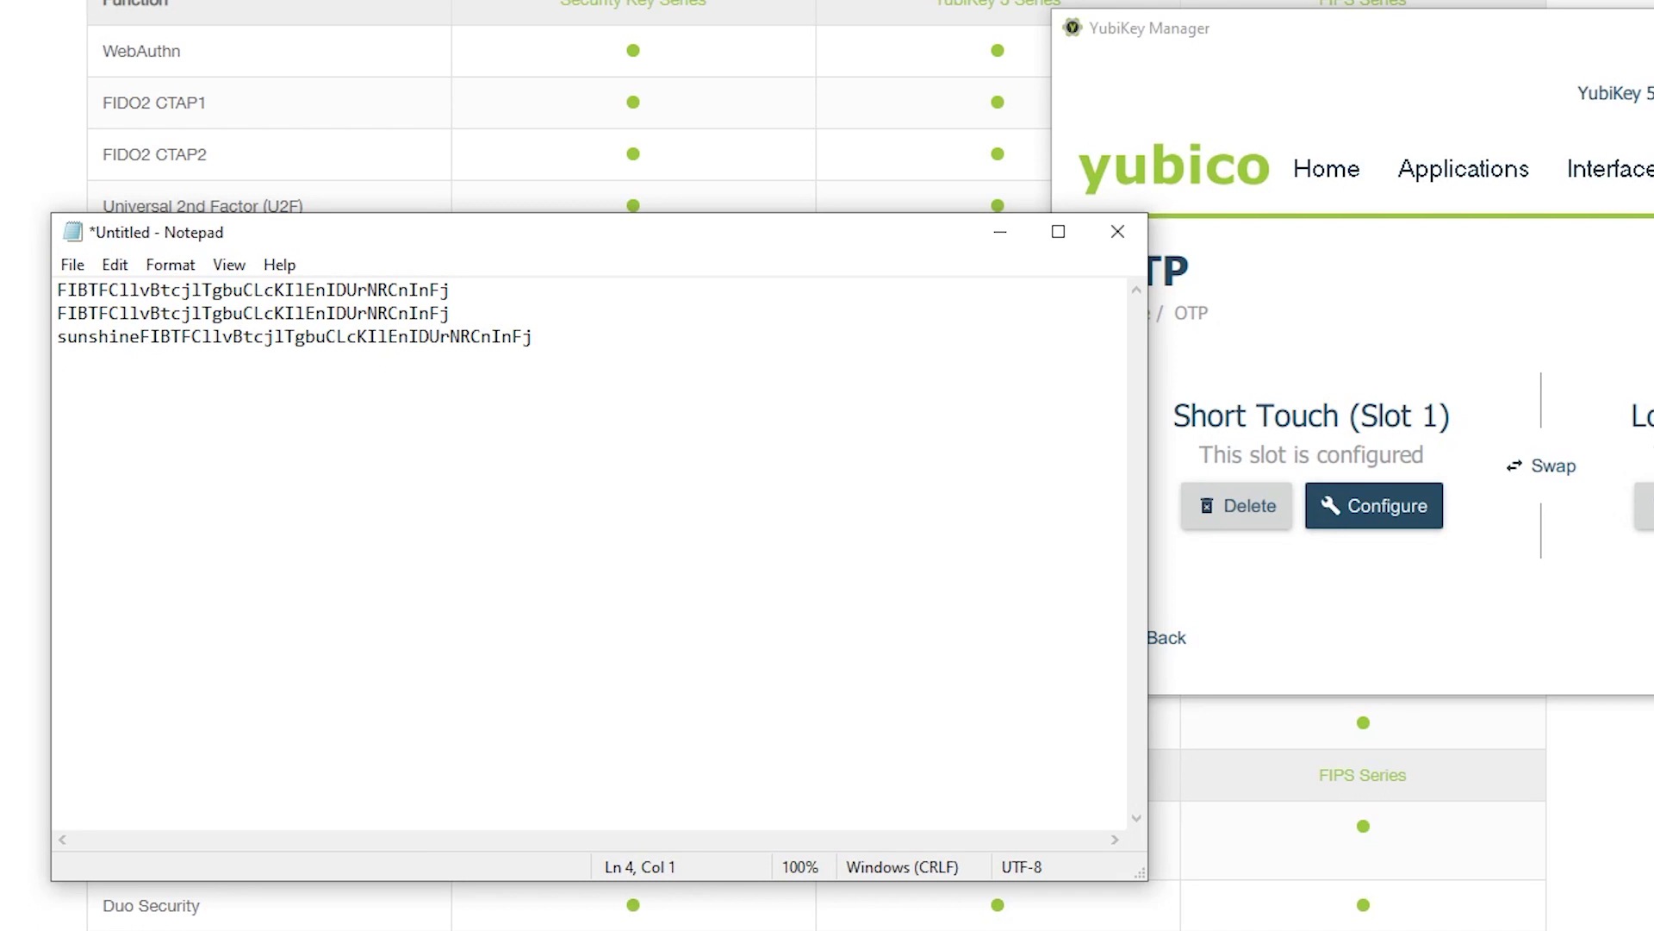